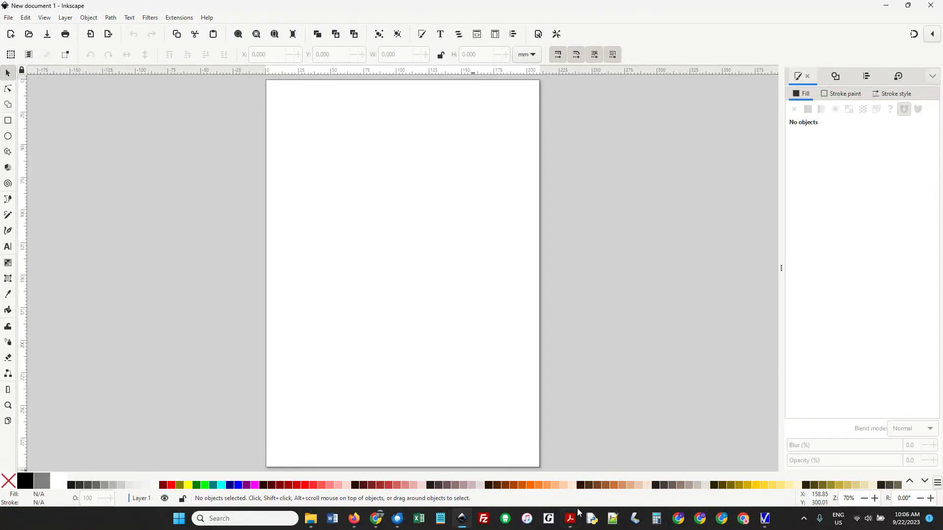
Step: Review the box project instructions PDF, then return to the blank Inkscape document
{"action": "left_click", "coordinate": [571, 517]}
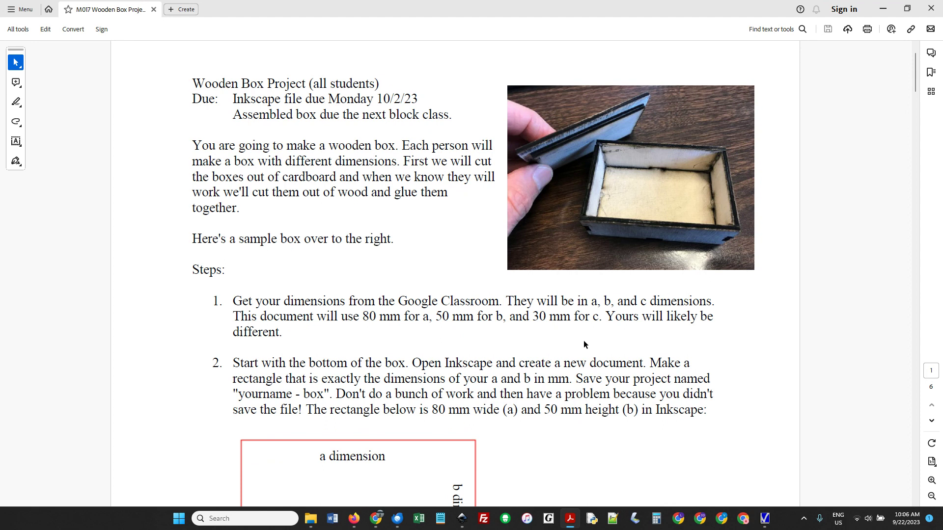
{"action": "scroll", "coordinate": [584, 345], "scroll_direction": "down", "scroll_amount": 5}
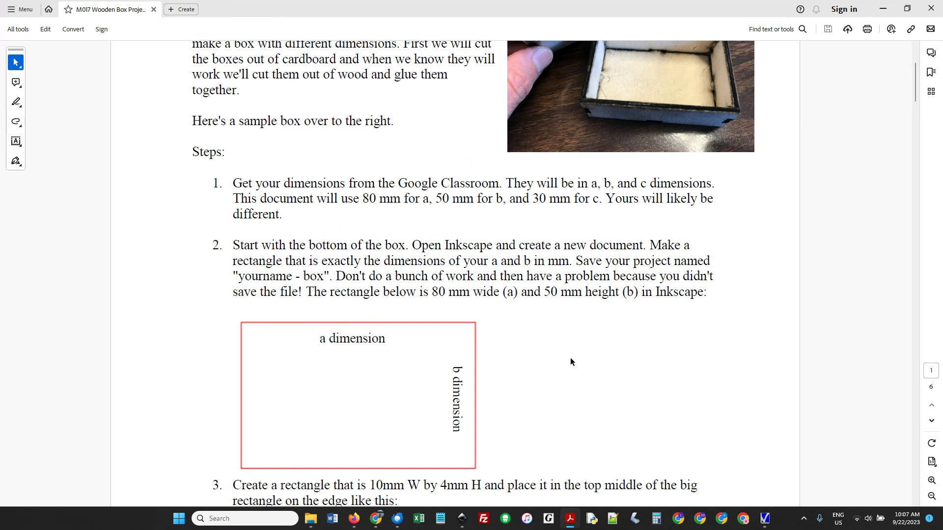
{"action": "left_click", "coordinate": [462, 519]}
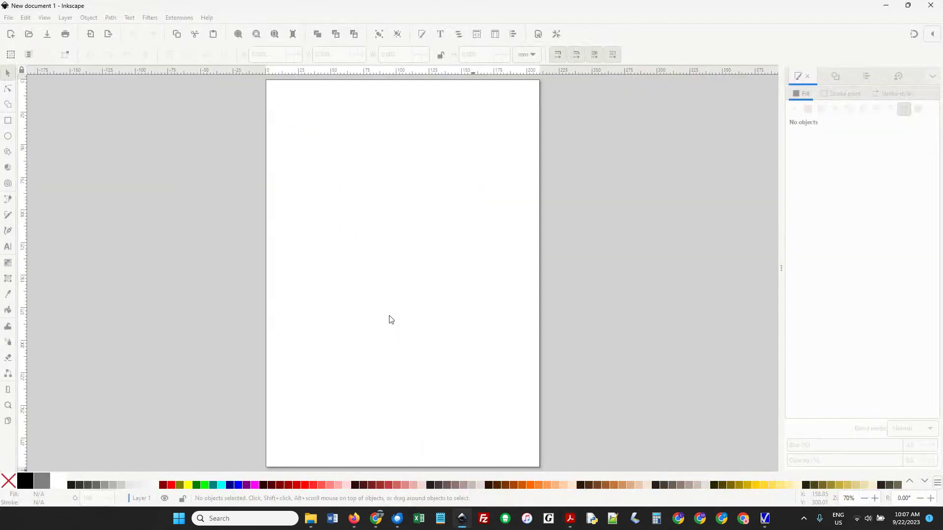
Step: Draw a rectangle sized 80 mm wide by 50 mm tall near the top left of the page
{"action": "left_click", "coordinate": [8, 121]}
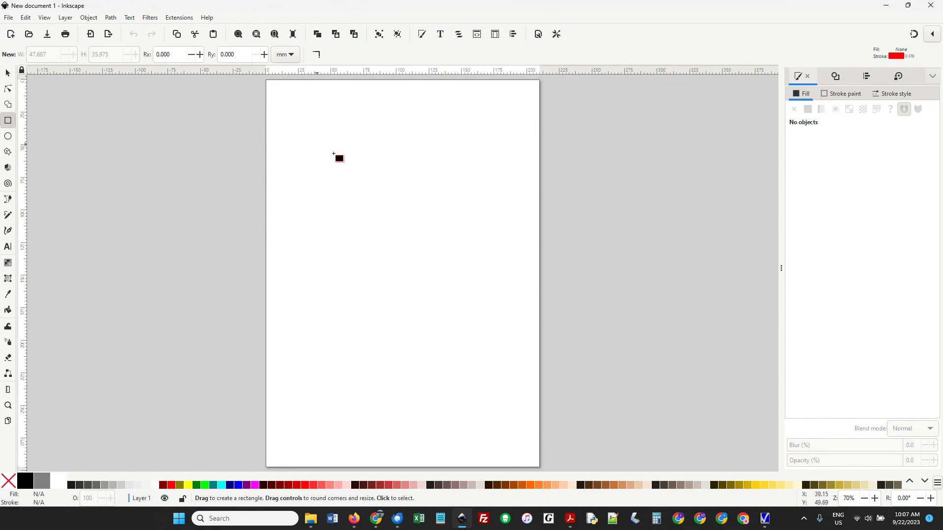
{"action": "left_click_drag", "start_coordinate": [317, 145], "coordinate": [468, 223]}
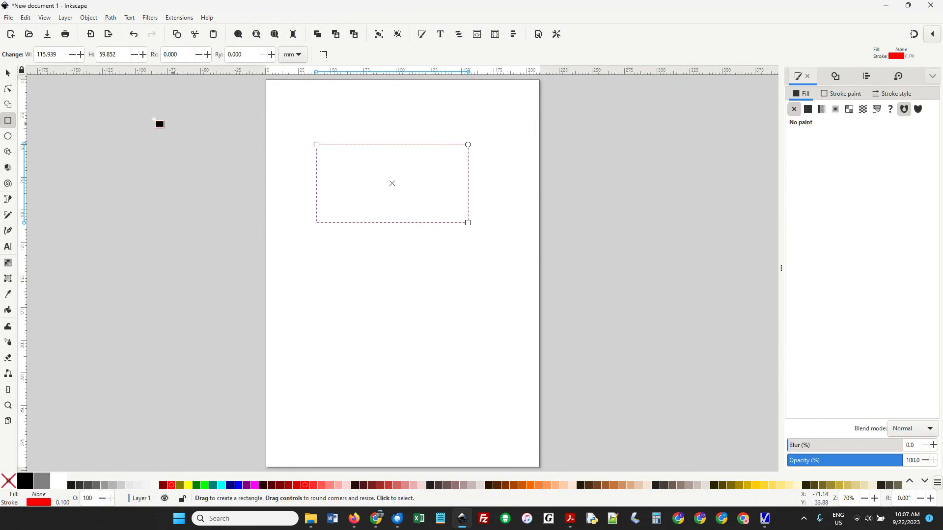
{"action": "left_click", "coordinate": [8, 73]}
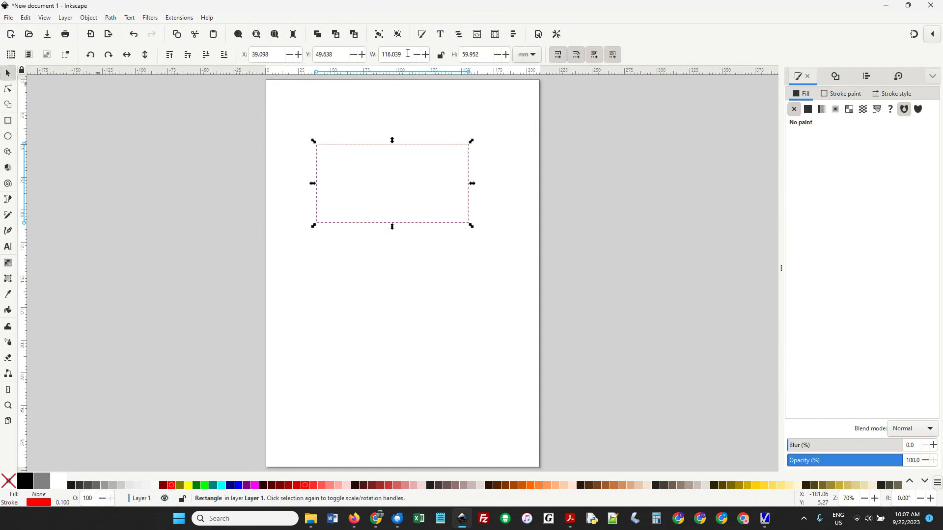
{"action": "left_click_drag", "start_coordinate": [408, 55], "coordinate": [357, 58]}
{"action": "type", "text": "80"}
{"action": "key", "text": "Tab"}
{"action": "type", "text": "50"}
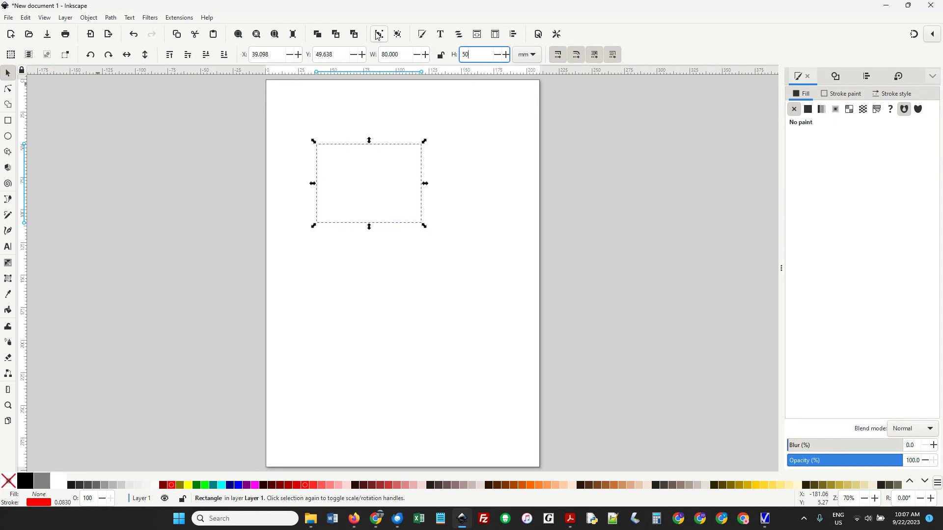
{"action": "key", "text": "Return"}
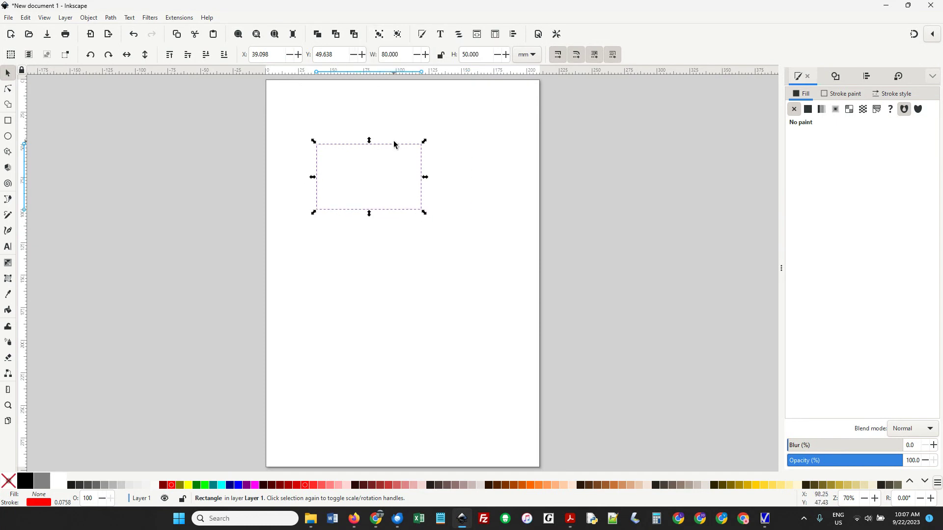
{"action": "left_click_drag", "start_coordinate": [394, 144], "coordinate": [419, 140]}
{"action": "scroll", "coordinate": [403, 149], "scroll_direction": "up", "scroll_amount": 3, "text": "ctrl"}
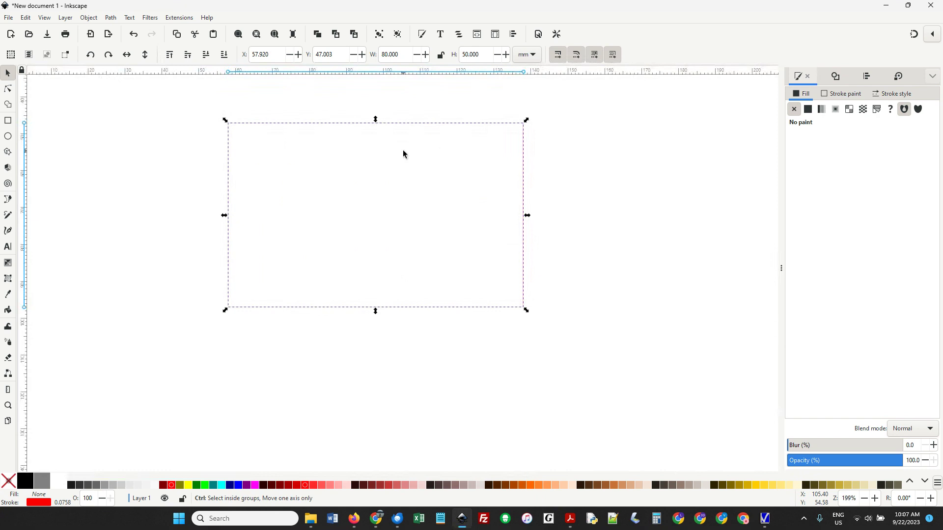
{"action": "scroll", "coordinate": [403, 151], "scroll_direction": "down", "scroll_amount": 1, "text": "ctrl"}
Step: Read step 3 of the box instructions in Acrobat, then go back to Inkscape
{"action": "key", "text": "alt+Tab"}
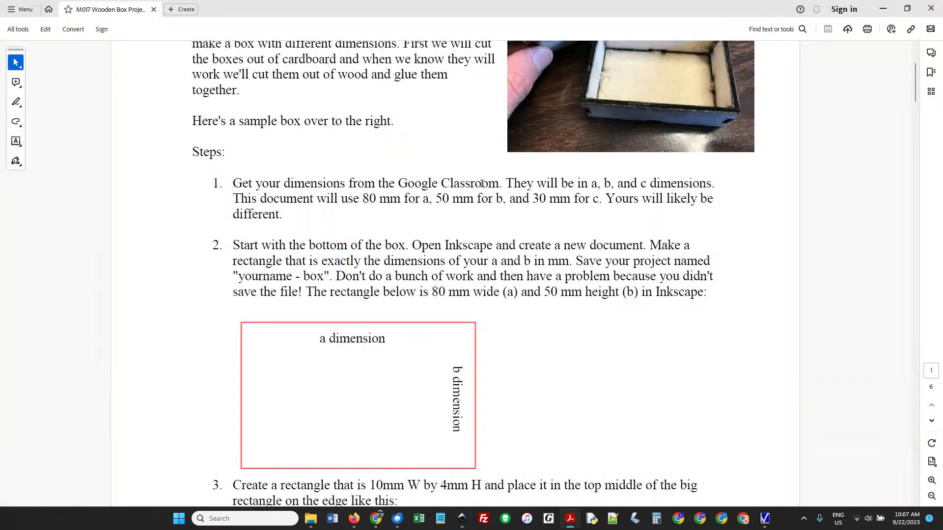
{"action": "scroll", "coordinate": [610, 313], "scroll_direction": "down", "scroll_amount": 2}
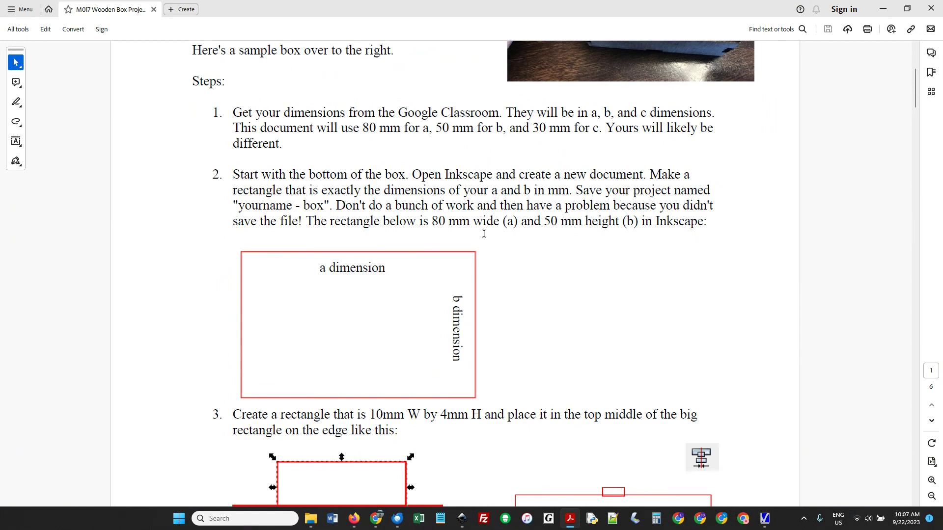
{"action": "key", "text": "alt+Tab"}
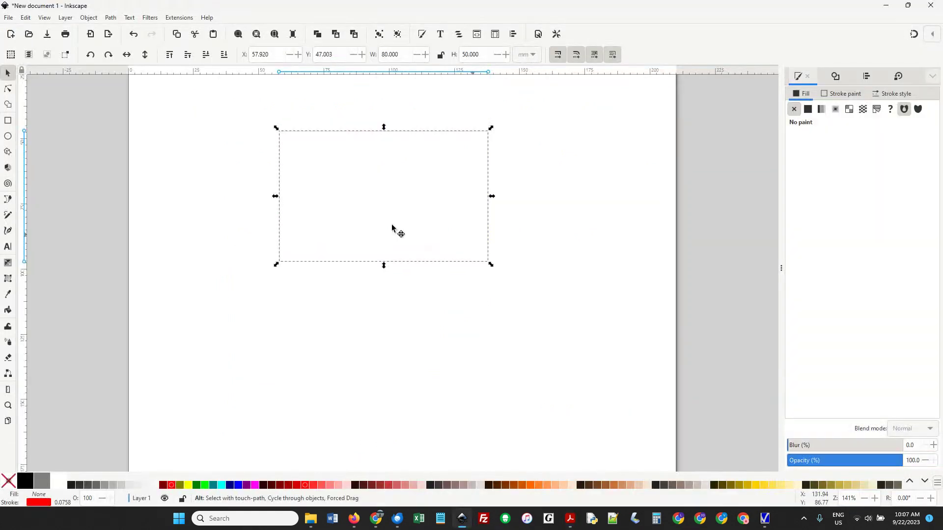
Step: Save the drawing as an SVG named with the student's name plus 'box', then show the PDF
{"action": "key", "text": "ctrl+s"}
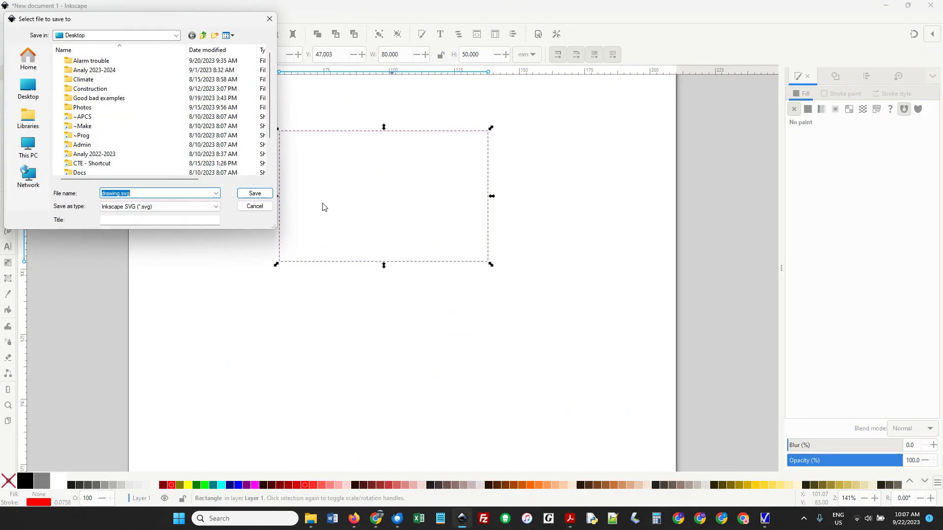
{"action": "type", "text": "Hays box"}
{"action": "left_click", "coordinate": [257, 194]}
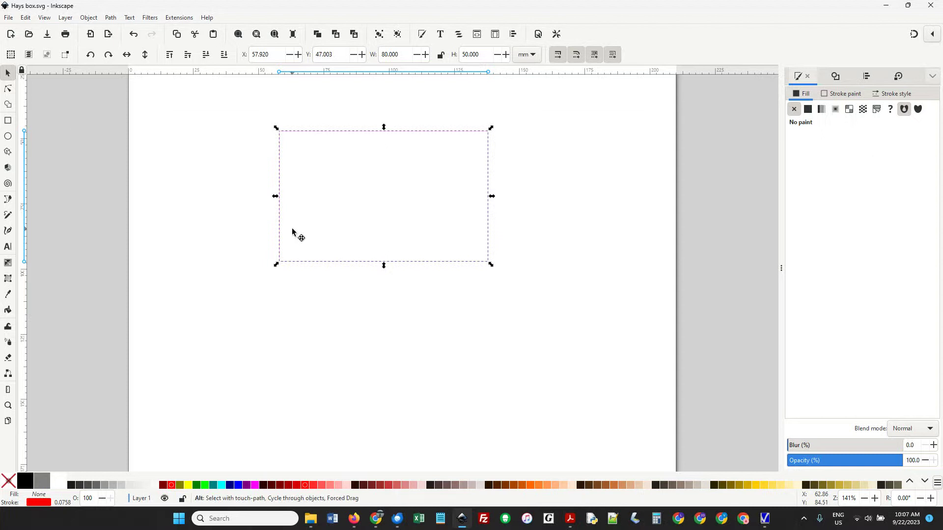
{"action": "key", "text": "alt+Tab"}
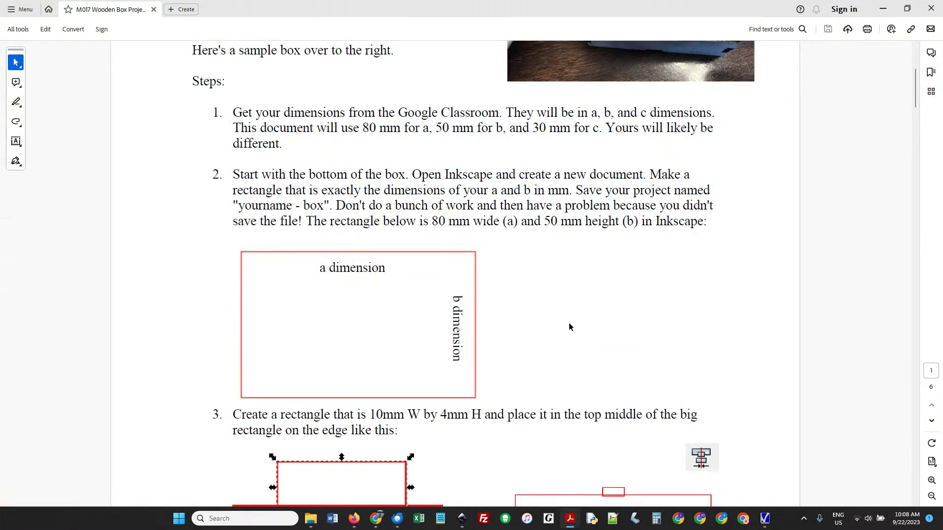
Step: Scroll to the Duplicate and Align and Distribute instructions, then return to Inkscape
{"action": "scroll", "coordinate": [597, 327], "scroll_direction": "down", "scroll_amount": 1}
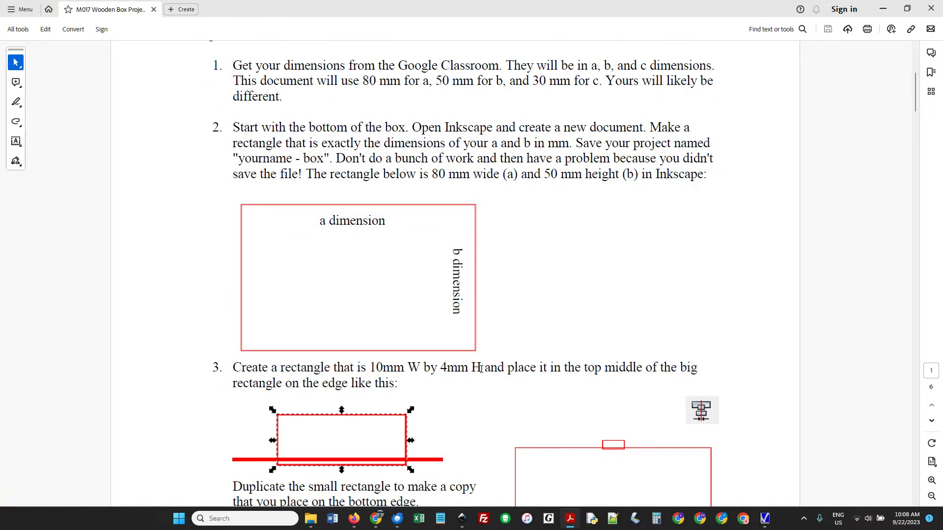
{"action": "scroll", "coordinate": [496, 418], "scroll_direction": "down", "scroll_amount": 1}
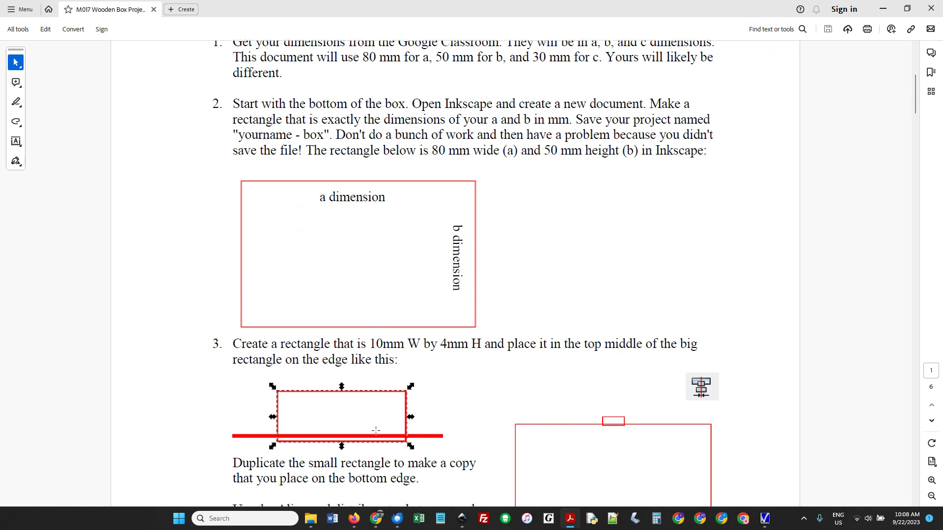
{"action": "scroll", "coordinate": [633, 422], "scroll_direction": "down", "scroll_amount": 2}
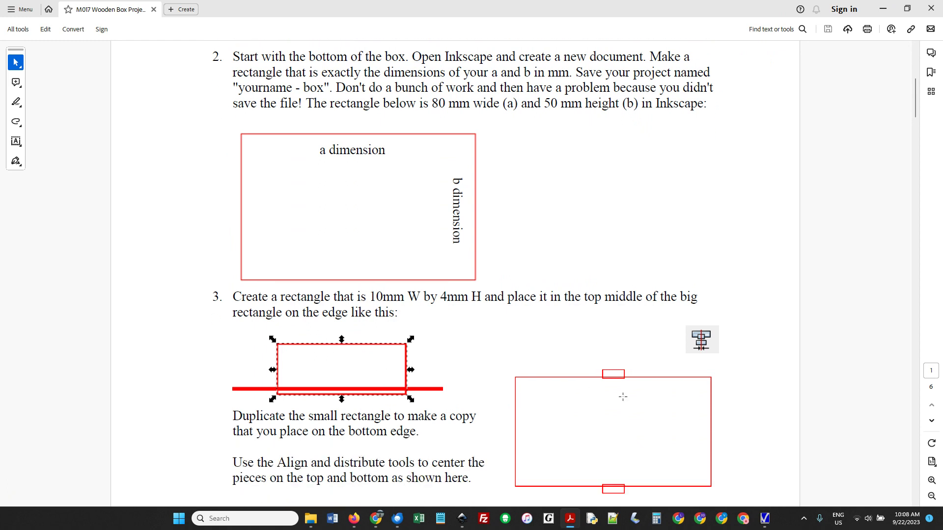
{"action": "key", "text": "alt+Tab"}
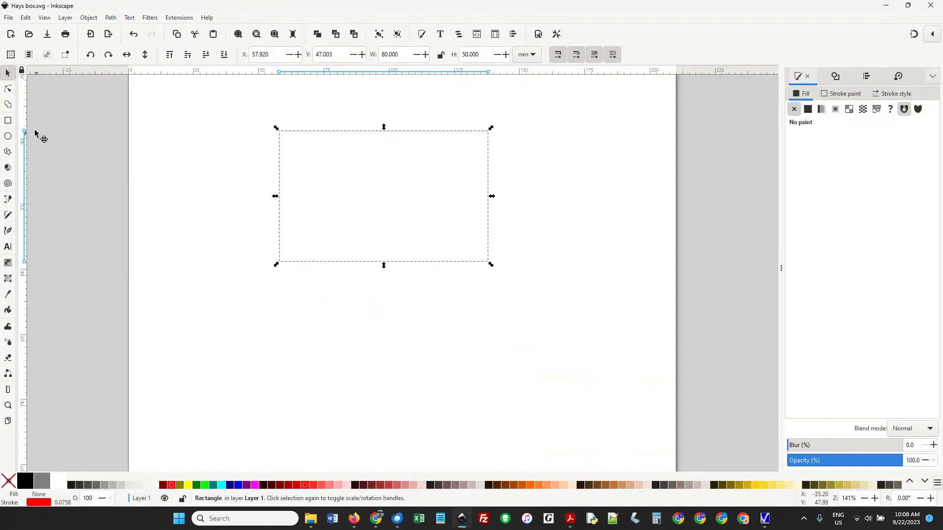
Step: Draw a small tab rectangle 10 mm wide by 4 mm tall left of the box
{"action": "left_click", "coordinate": [7, 121]}
{"action": "left_click_drag", "start_coordinate": [174, 143], "coordinate": [195, 155]}
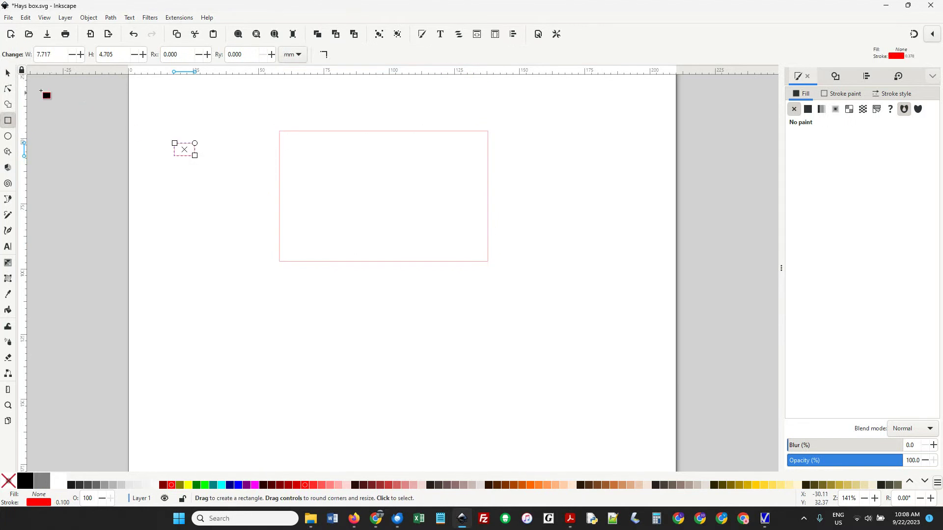
{"action": "left_click", "coordinate": [9, 76]}
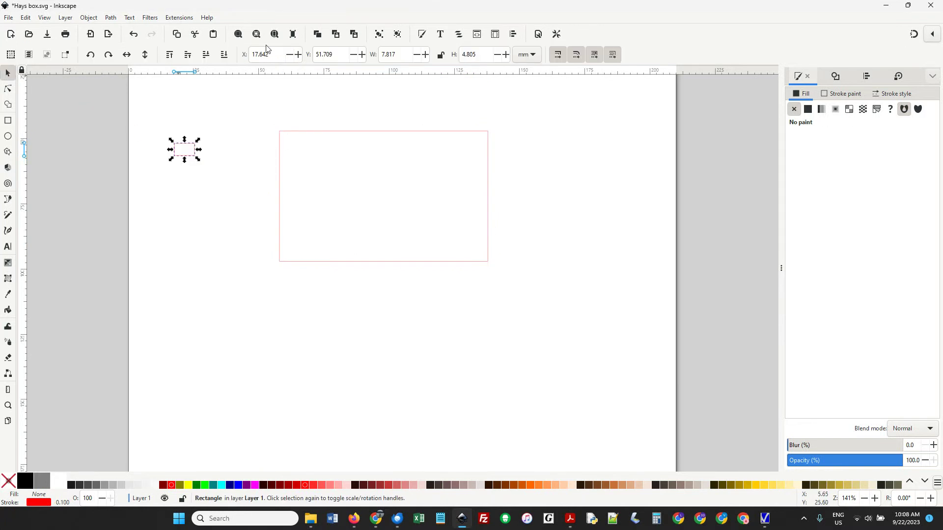
{"action": "left_click", "coordinate": [388, 54]}
{"action": "type", "text": "10"}
{"action": "key", "text": "Tab"}
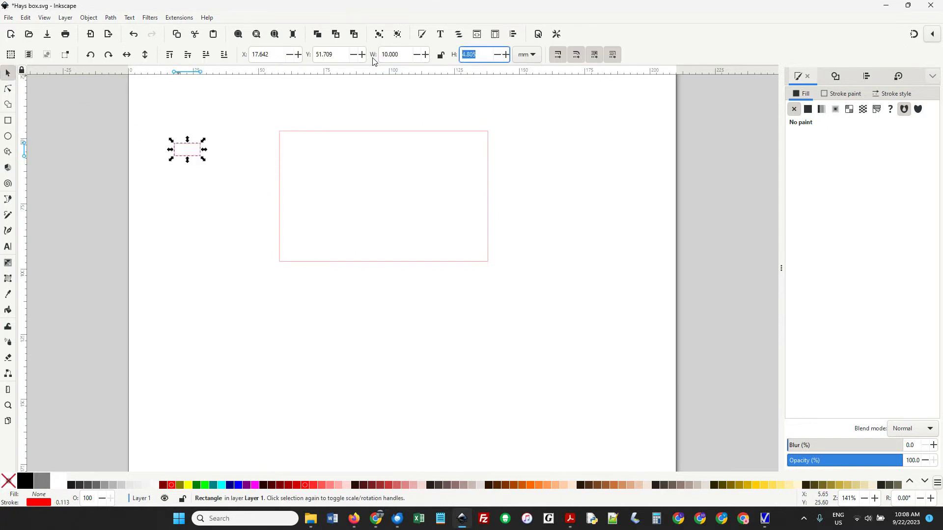
{"action": "type", "text": "4"}
{"action": "key", "text": "Return"}
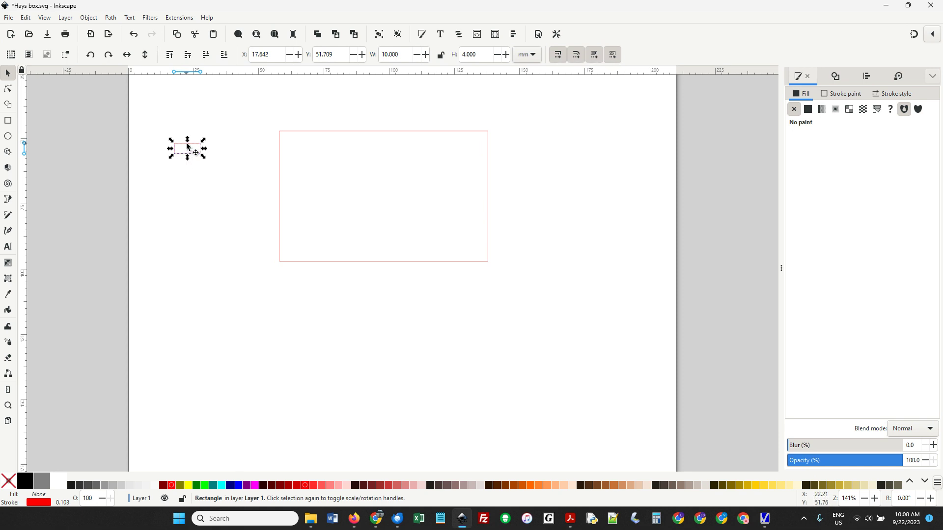
Step: Place the tab on the box's top edge, duplicate it onto the bottom edge, and select all three
{"action": "left_click_drag", "start_coordinate": [188, 147], "coordinate": [395, 123]}
{"action": "key", "text": "ctrl"}
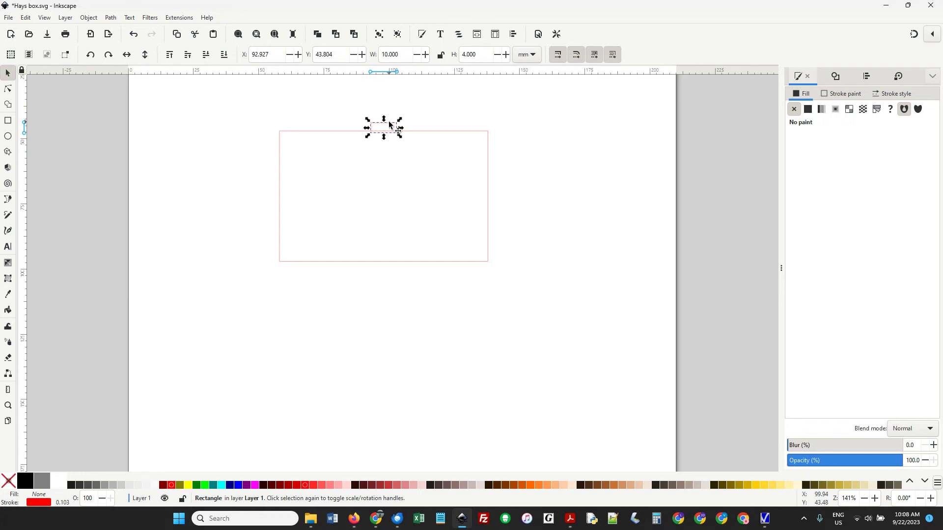
{"action": "left_click_drag", "start_coordinate": [391, 126], "coordinate": [395, 265]}
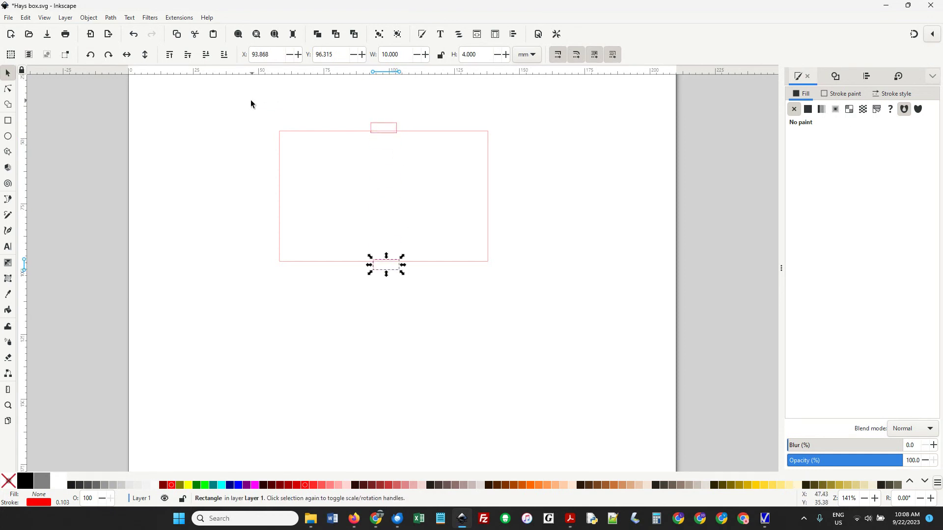
{"action": "left_click_drag", "start_coordinate": [250, 100], "coordinate": [529, 300]}
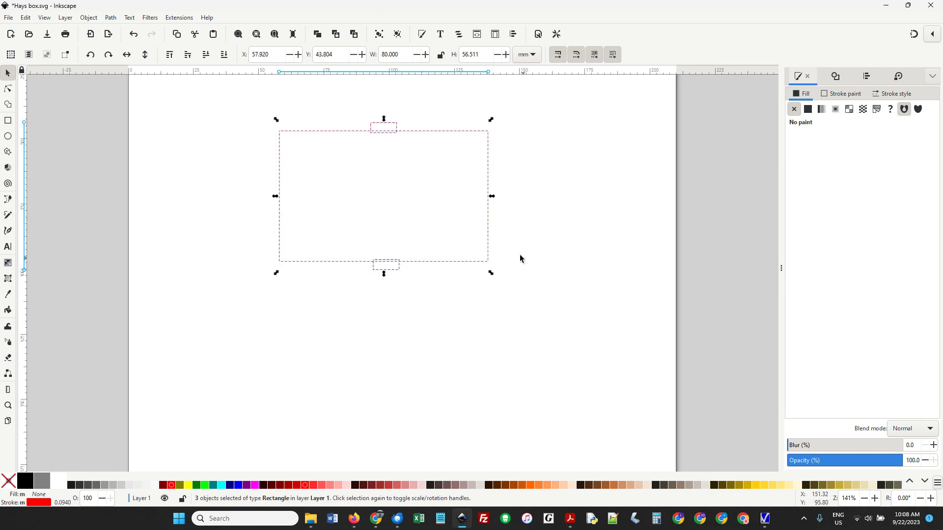
Step: Centre the top and bottom tabs horizontally on the box with Align and Distribute
{"action": "left_click", "coordinate": [89, 18]}
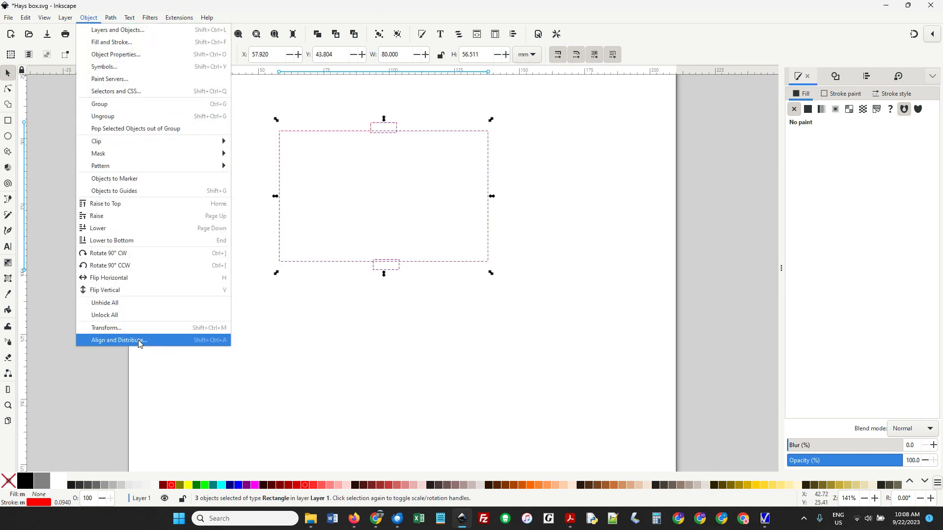
{"action": "left_click", "coordinate": [175, 337]}
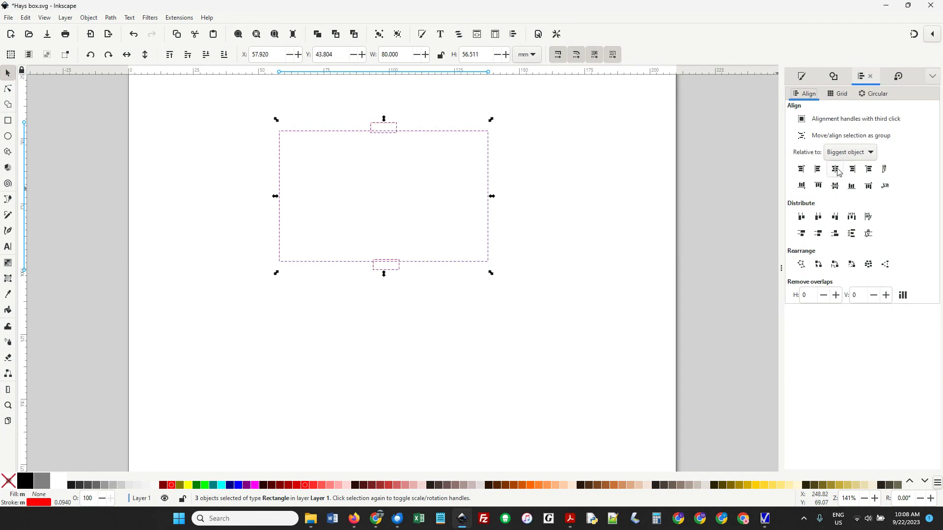
{"action": "left_click", "coordinate": [836, 169]}
Step: Move the spare tab aside and Path > Union the box with its two tabs
{"action": "left_click", "coordinate": [540, 234]}
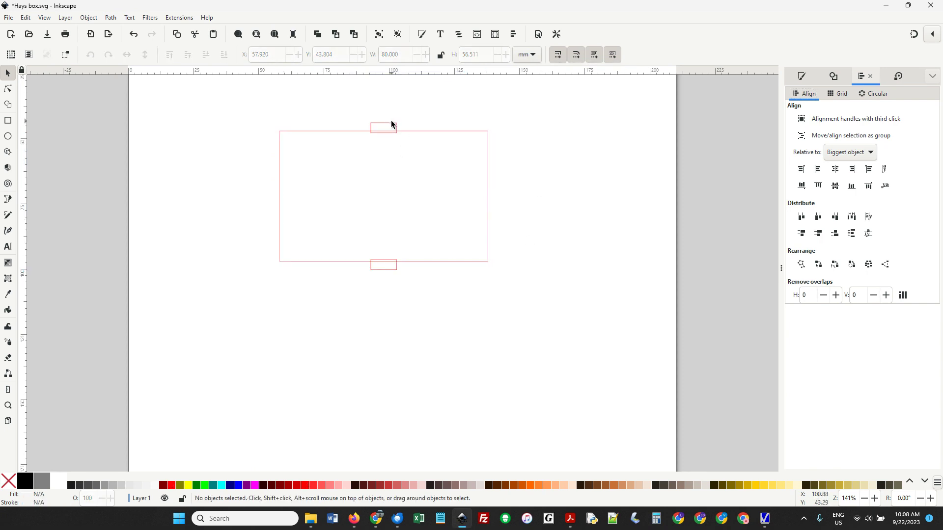
{"action": "left_click", "coordinate": [392, 125]}
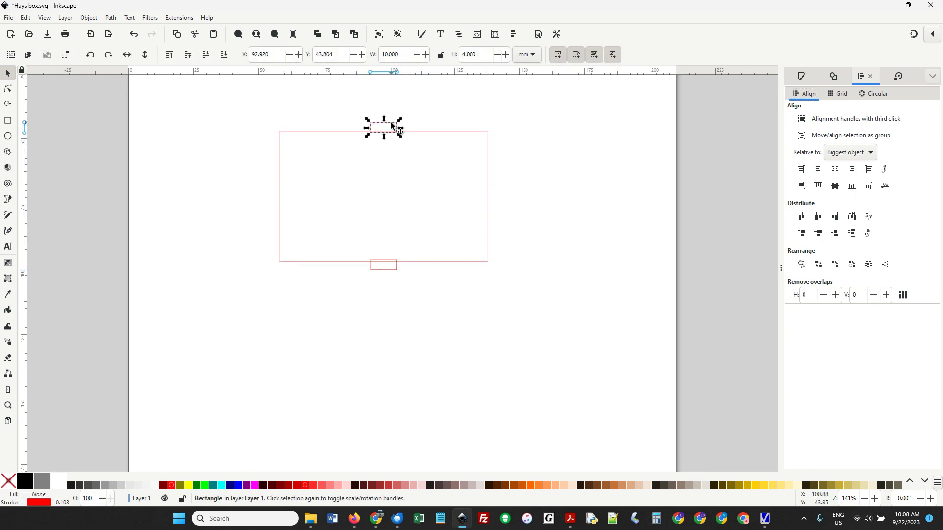
{"action": "left_click_drag", "start_coordinate": [392, 125], "coordinate": [571, 129]}
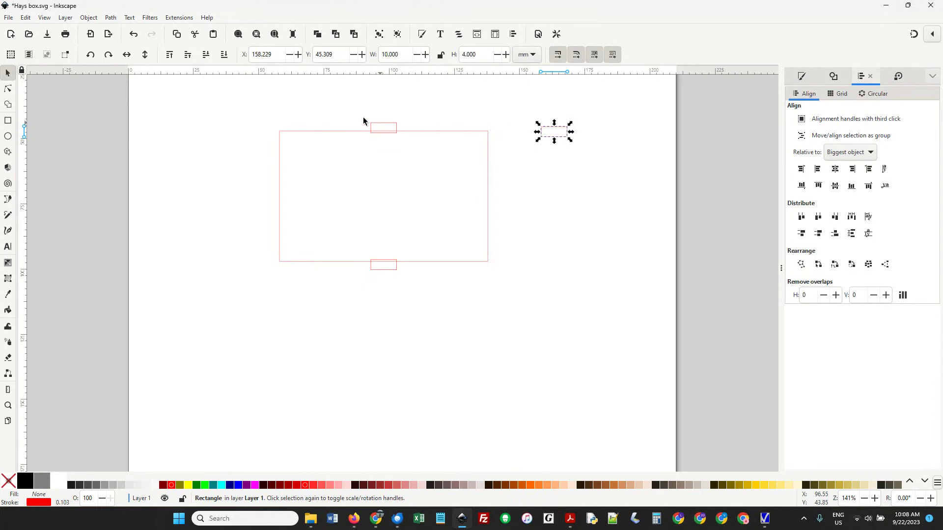
{"action": "left_click_drag", "start_coordinate": [266, 104], "coordinate": [510, 310]}
{"action": "left_click", "coordinate": [111, 19]}
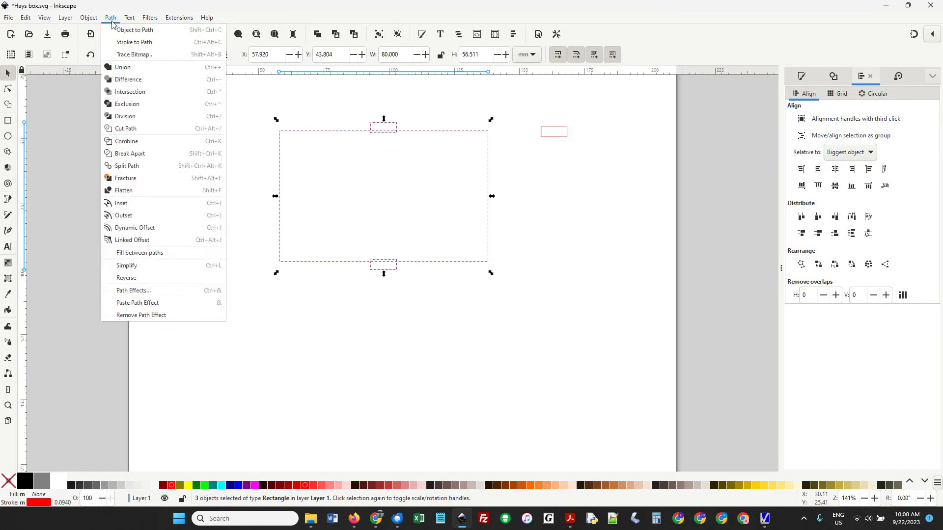
{"action": "left_click", "coordinate": [121, 66]}
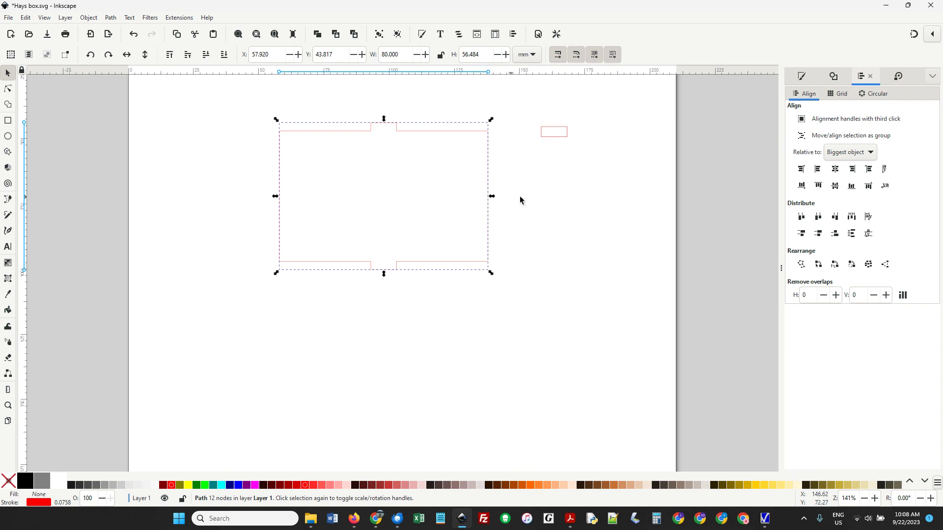
{"action": "key", "text": "alt+Tab"}
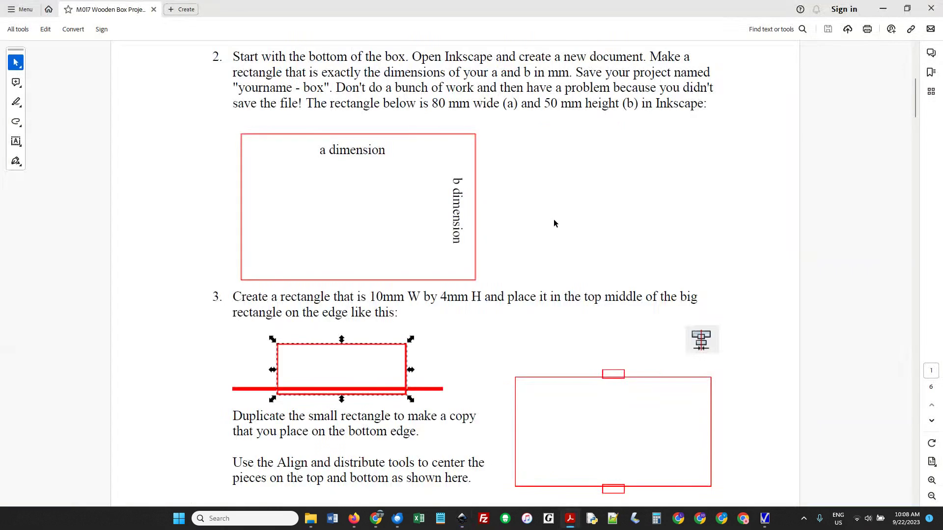
Step: Scroll the instructions down to step 4 about upright left and right tabs
{"action": "scroll", "coordinate": [554, 223], "scroll_direction": "down", "scroll_amount": 3}
{"action": "scroll", "coordinate": [609, 394], "scroll_direction": "down", "scroll_amount": 3}
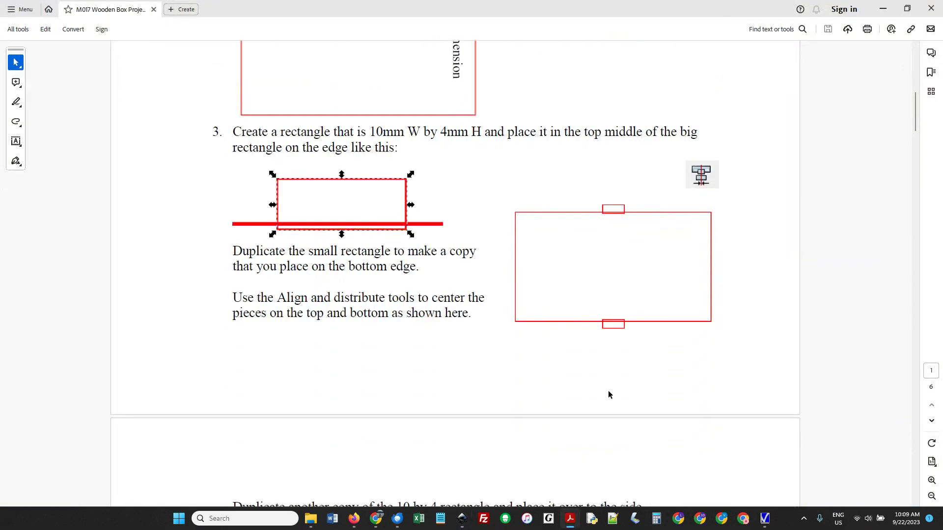
{"action": "scroll", "coordinate": [609, 395], "scroll_direction": "down", "scroll_amount": 10}
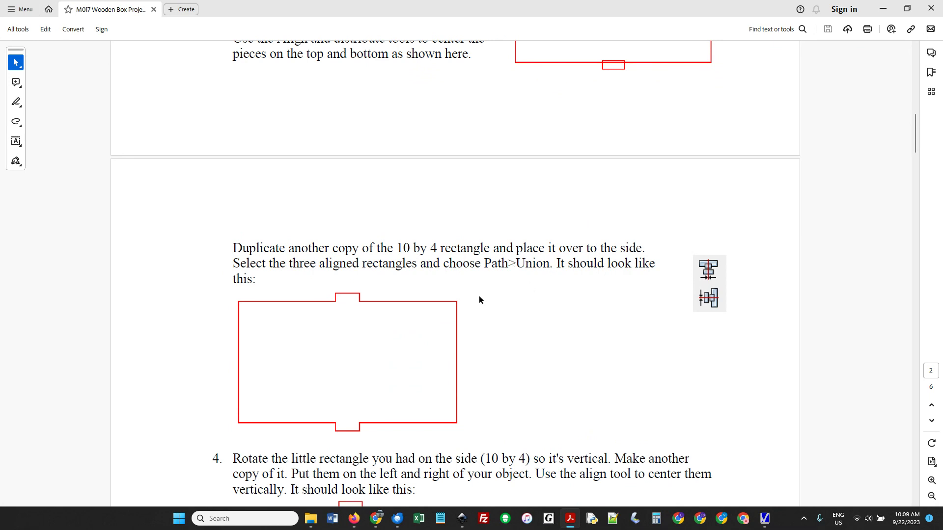
{"action": "scroll", "coordinate": [525, 385], "scroll_direction": "down", "scroll_amount": 4}
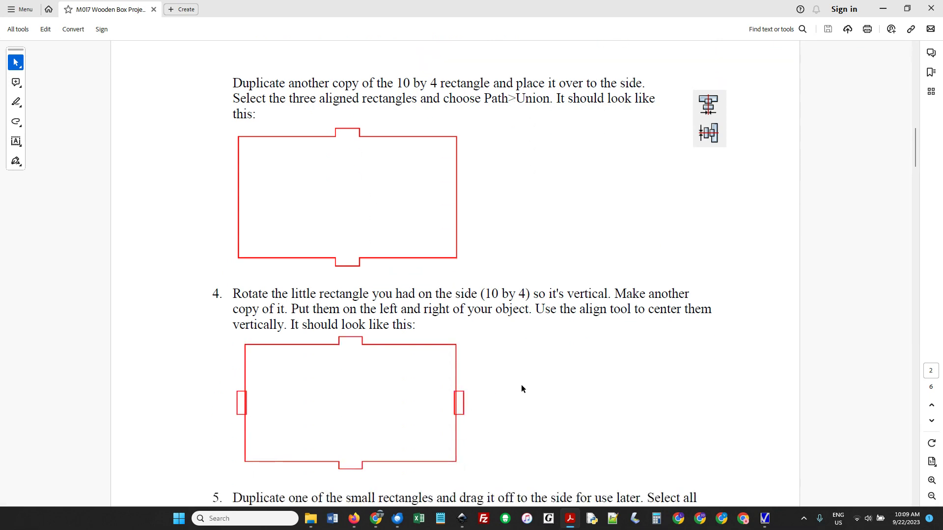
{"action": "scroll", "coordinate": [547, 378], "scroll_direction": "down", "scroll_amount": 3}
Step: Copy the spare tab, rotate it 90° into an upright 4 × 10 mm tab, and place tabs on the box sides
{"action": "key", "text": "alt+Tab"}
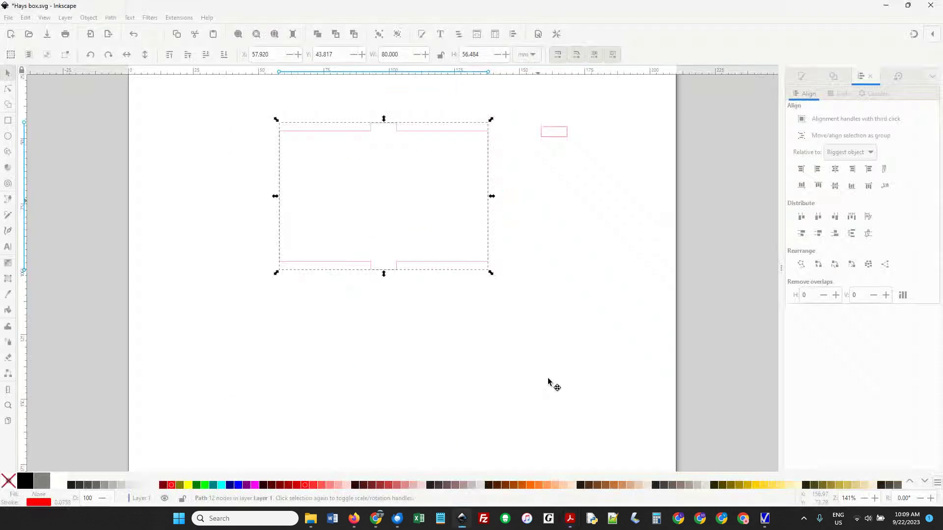
{"action": "left_click", "coordinate": [555, 141]}
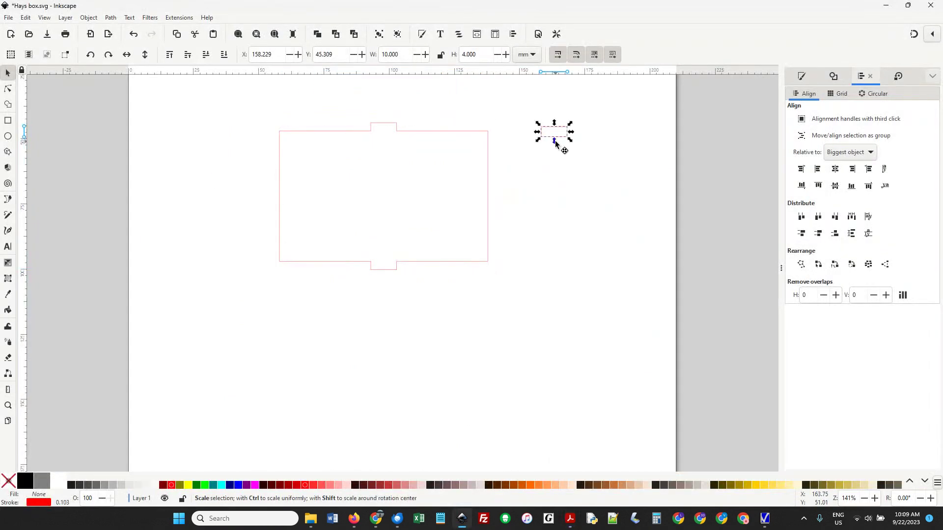
{"action": "left_click_drag", "start_coordinate": [560, 147], "coordinate": [528, 207]}
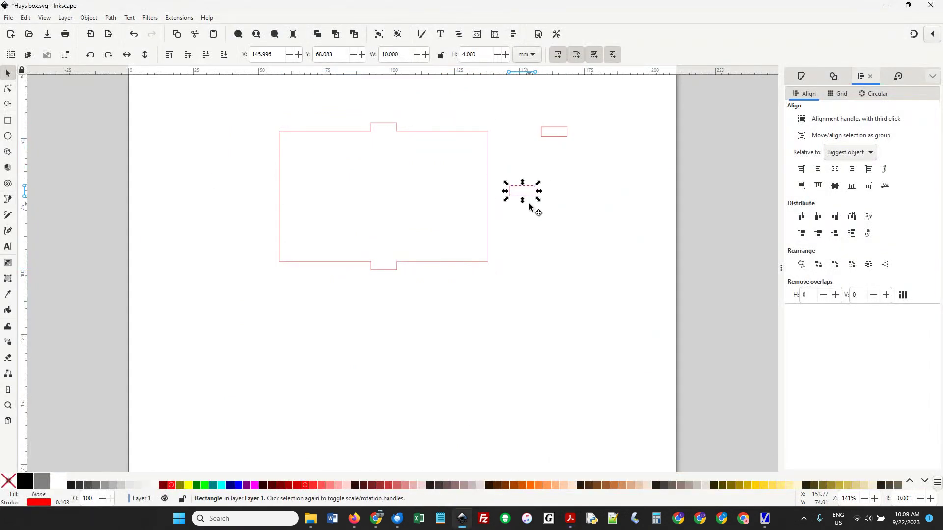
{"action": "left_click", "coordinate": [91, 55]}
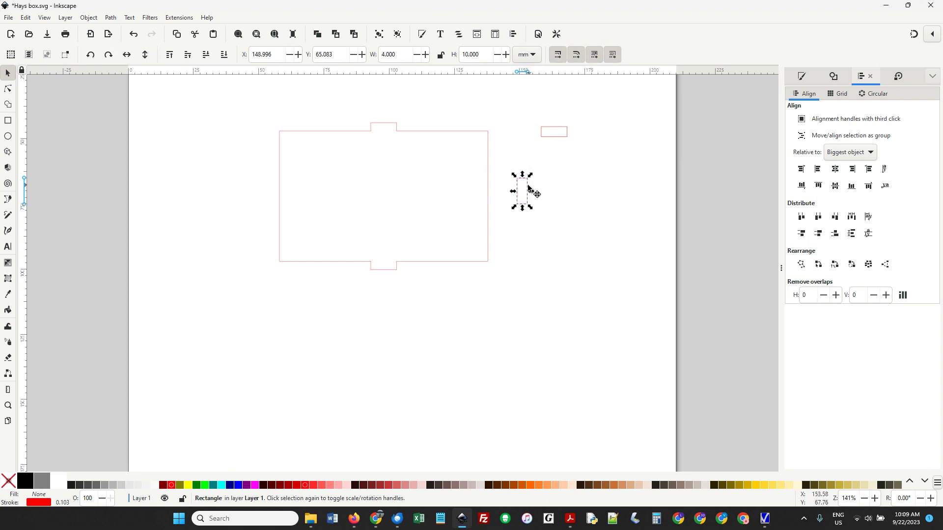
{"action": "left_click_drag", "start_coordinate": [529, 187], "coordinate": [497, 190]}
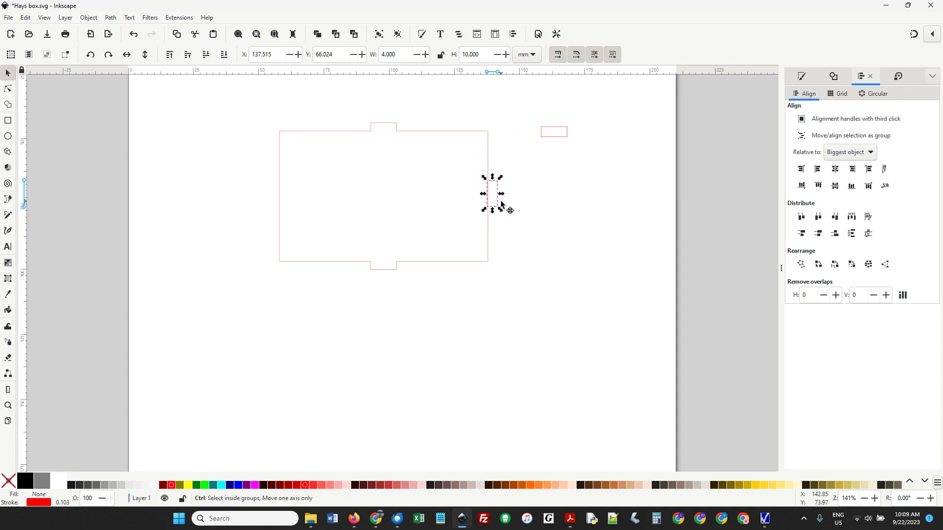
{"action": "scroll", "coordinate": [475, 186], "scroll_direction": "up", "scroll_amount": 1, "text": "ctrl"}
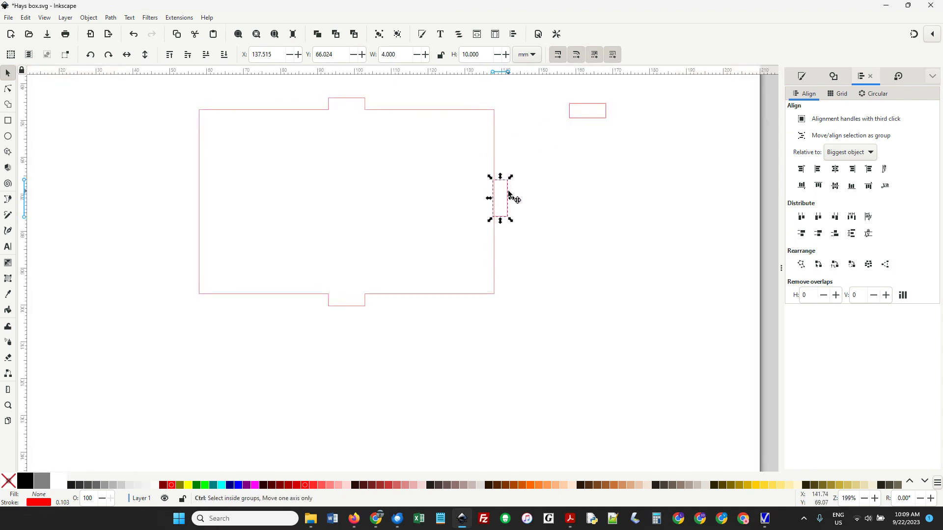
{"action": "left_click_drag", "start_coordinate": [510, 193], "coordinate": [194, 210]}
Step: Centre the side tabs vertically on the box and union them into the outline
{"action": "left_click_drag", "start_coordinate": [148, 85], "coordinate": [547, 358]}
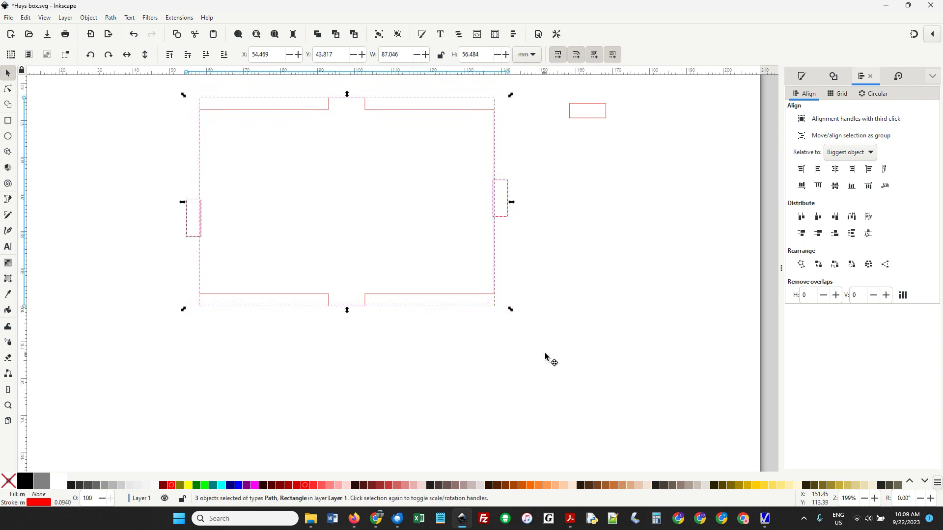
{"action": "left_click", "coordinate": [836, 186]}
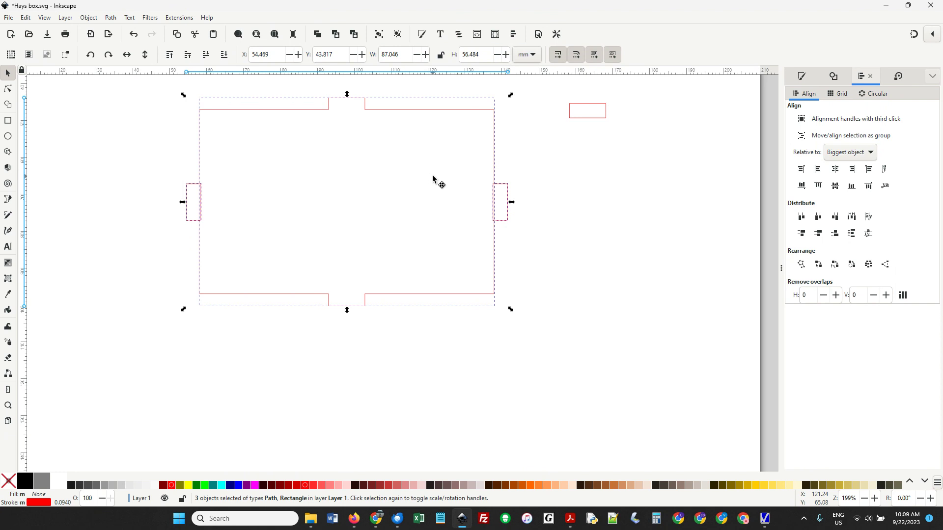
{"action": "left_click", "coordinate": [111, 18]}
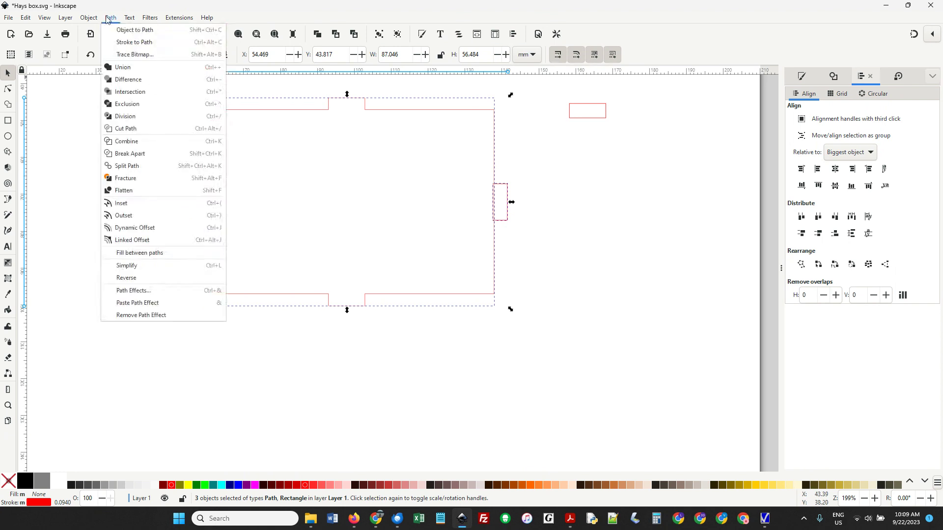
{"action": "left_click", "coordinate": [128, 68]}
Step: Read step 6 on the 87 × 30 mm side panel with inside tabs, then return to Inkscape
{"action": "key", "text": "alt+Tab"}
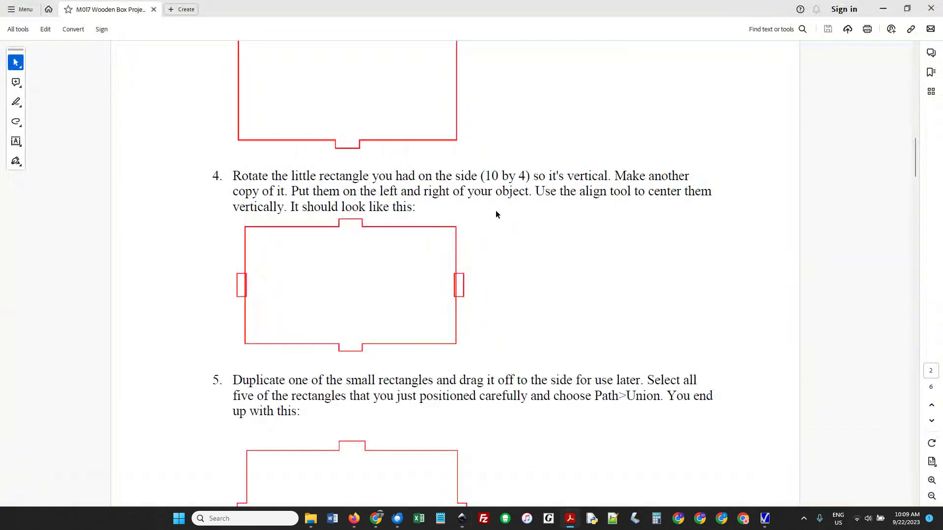
{"action": "scroll", "coordinate": [522, 253], "scroll_direction": "down", "scroll_amount": 5}
{"action": "scroll", "coordinate": [410, 231], "scroll_direction": "down", "scroll_amount": 1}
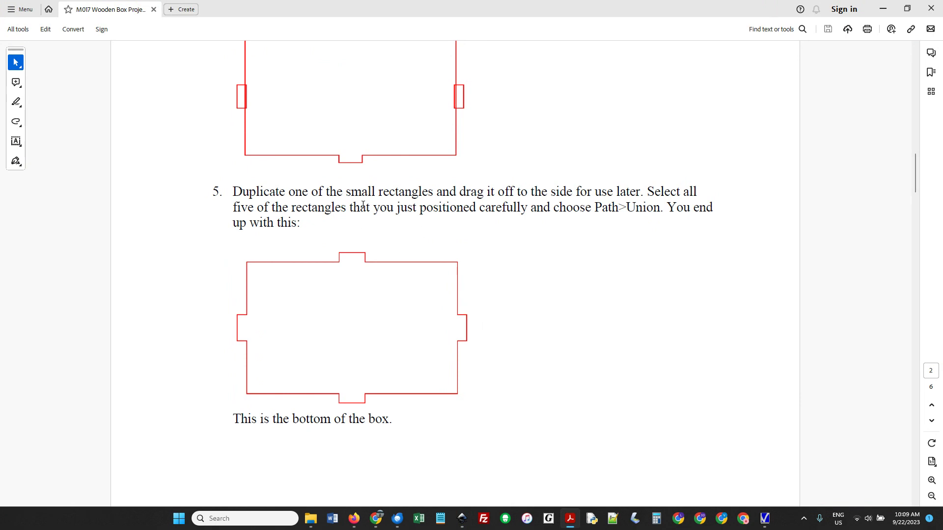
{"action": "key", "text": "alt+Tab"}
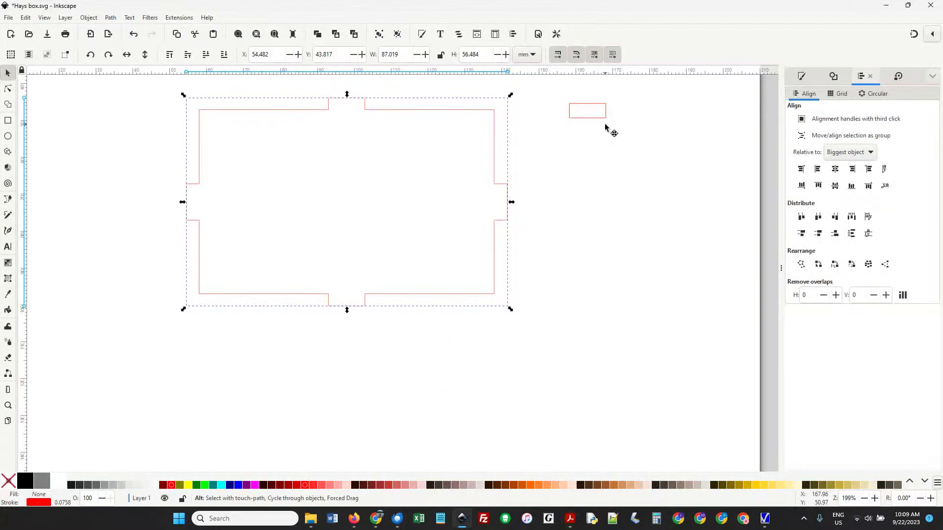
{"action": "key", "text": "alt+Tab"}
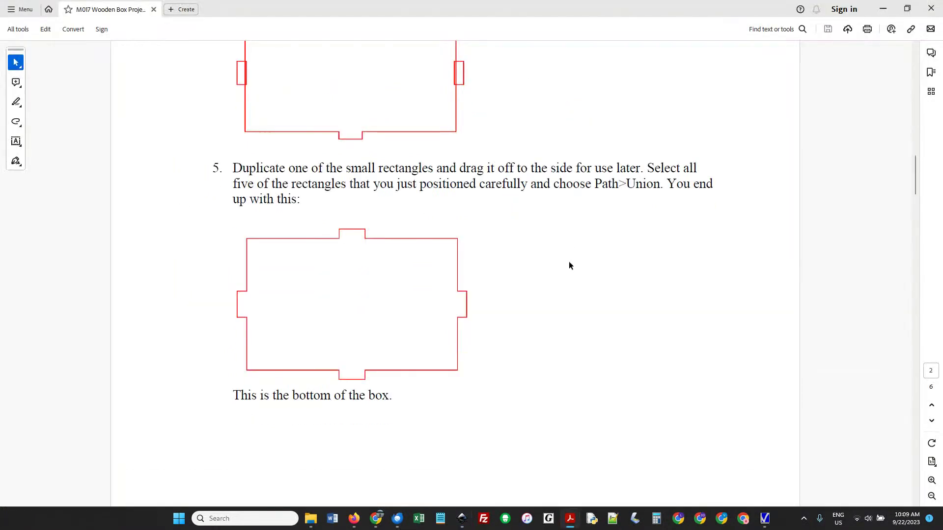
{"action": "scroll", "coordinate": [569, 266], "scroll_direction": "down", "scroll_amount": 3}
{"action": "scroll", "coordinate": [373, 195], "scroll_direction": "down", "scroll_amount": 6}
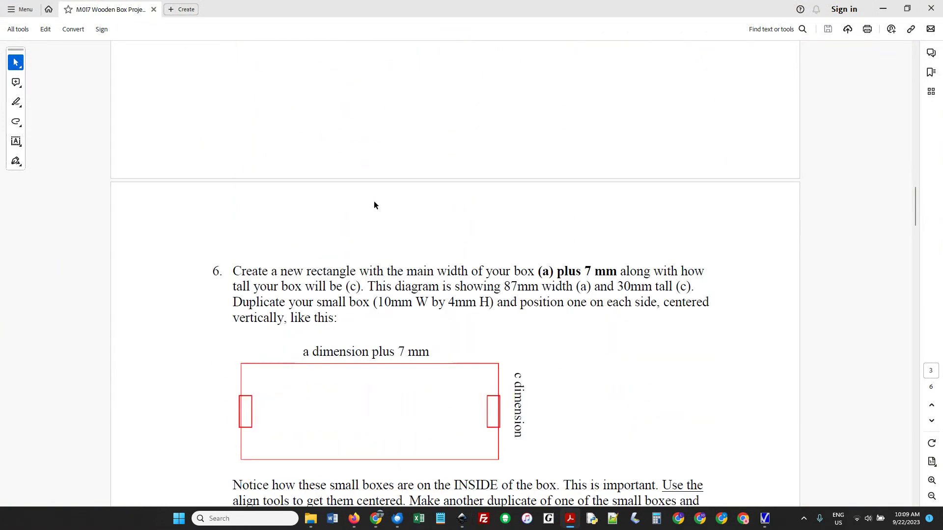
{"action": "scroll", "coordinate": [374, 205], "scroll_direction": "down", "scroll_amount": 2}
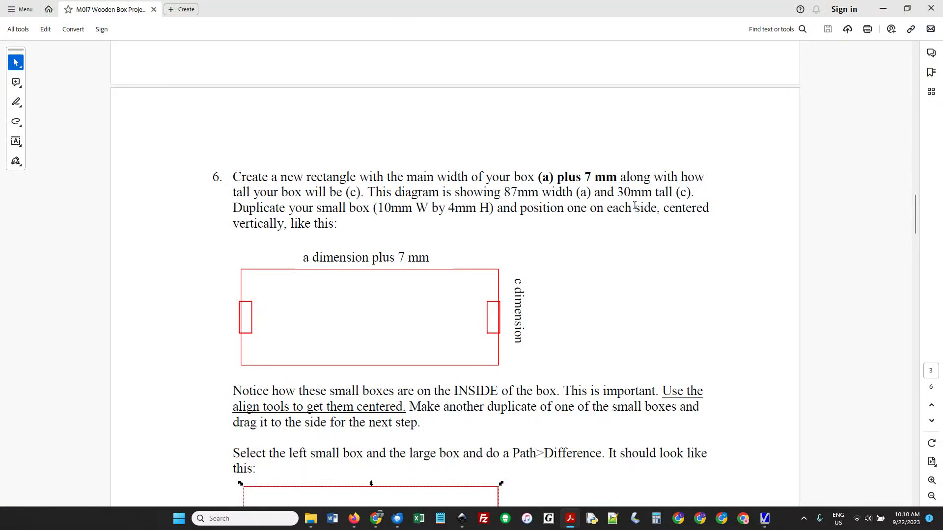
{"action": "key", "text": "alt+Tab"}
Step: Draw a rectangle below the box and size it to 87 mm wide by 30 mm tall
{"action": "scroll", "coordinate": [386, 349], "scroll_direction": "down", "scroll_amount": 3}
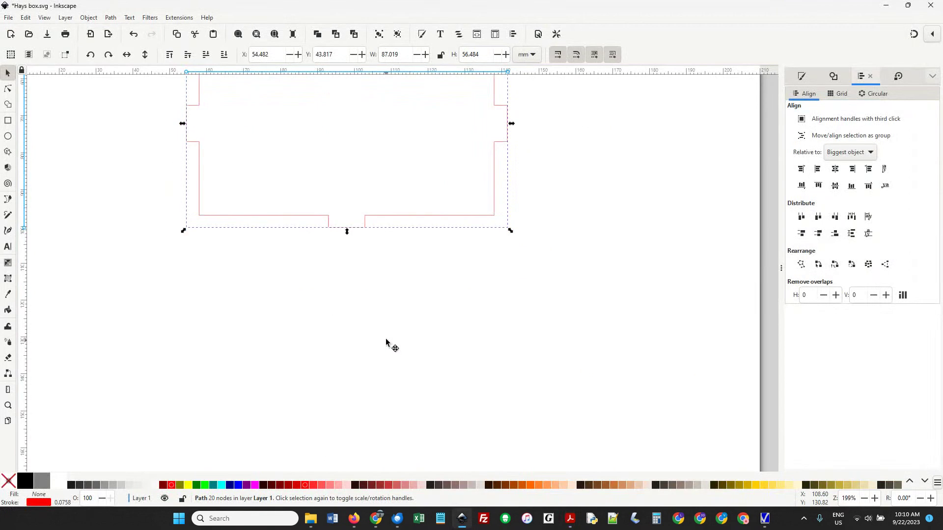
{"action": "left_click", "coordinate": [7, 120]}
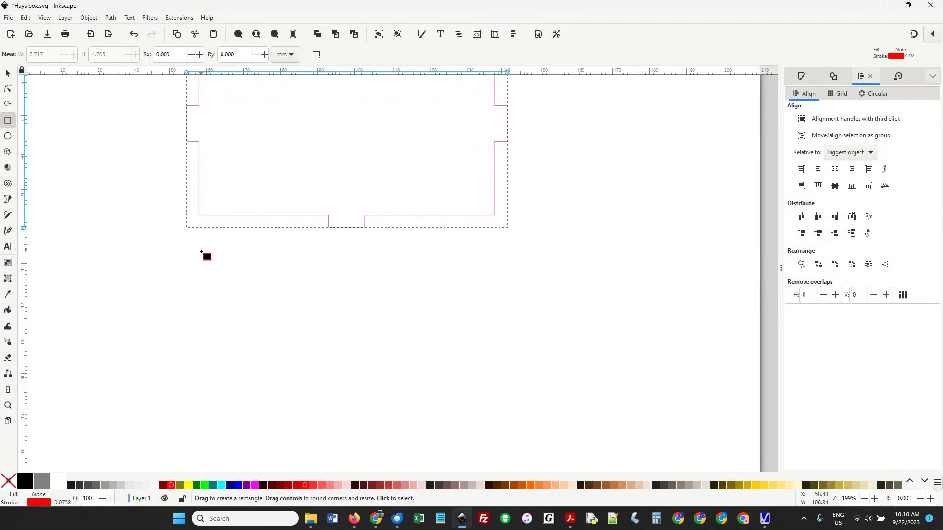
{"action": "left_click_drag", "start_coordinate": [201, 251], "coordinate": [462, 324]}
{"action": "left_click", "coordinate": [7, 73]}
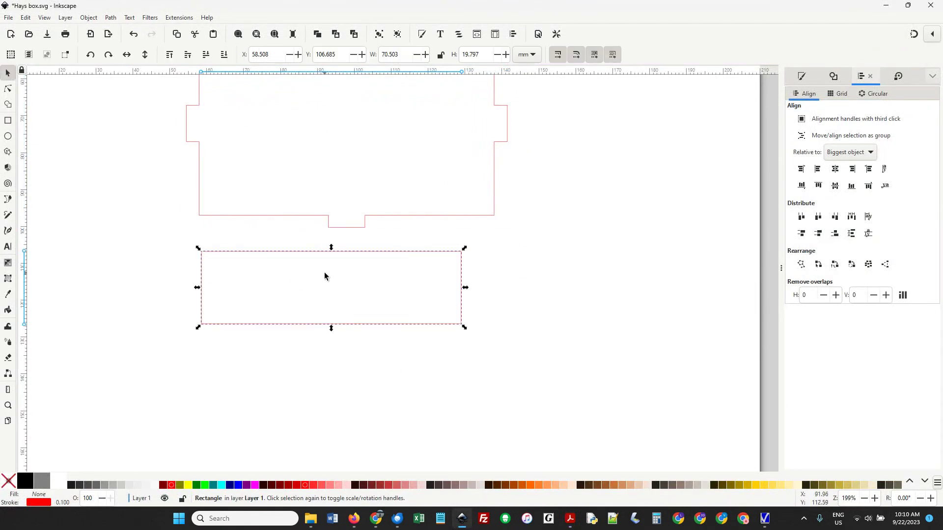
{"action": "left_click", "coordinate": [487, 55]}
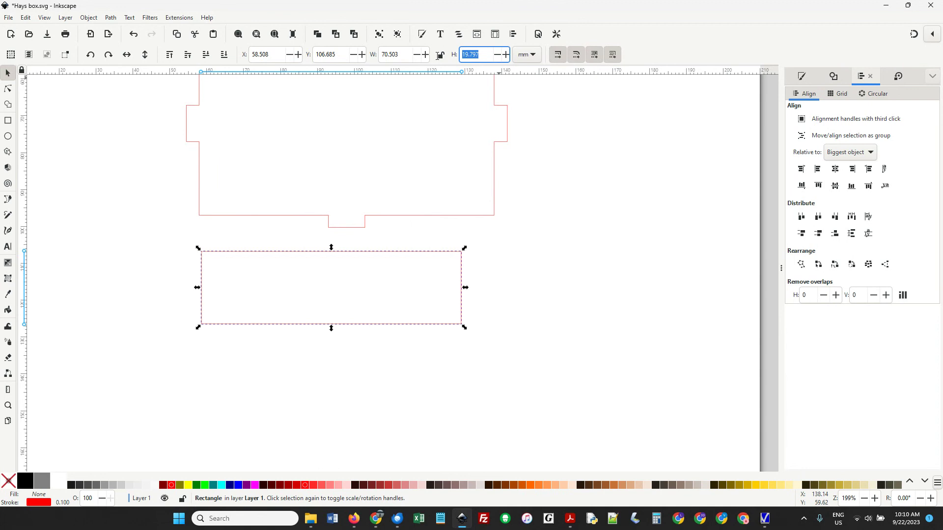
{"action": "type", "text": "30"}
{"action": "key", "text": "shift+Tab"}
{"action": "type", "text": "87"}
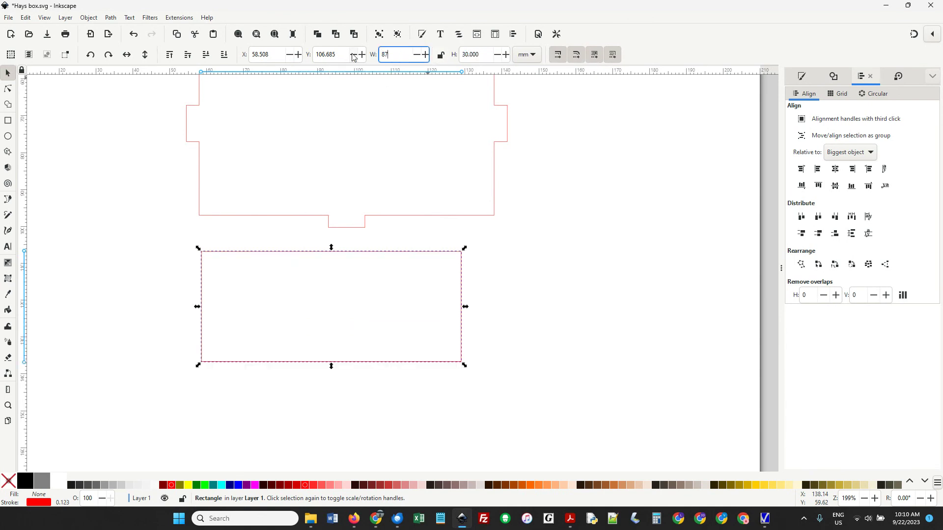
{"action": "key", "text": "Return"}
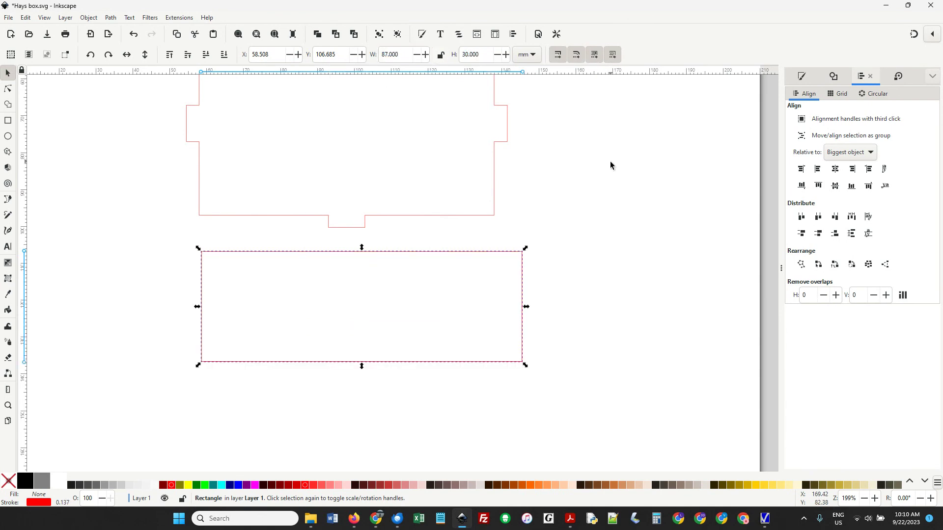
{"action": "scroll", "coordinate": [611, 165], "scroll_direction": "up", "scroll_amount": 3}
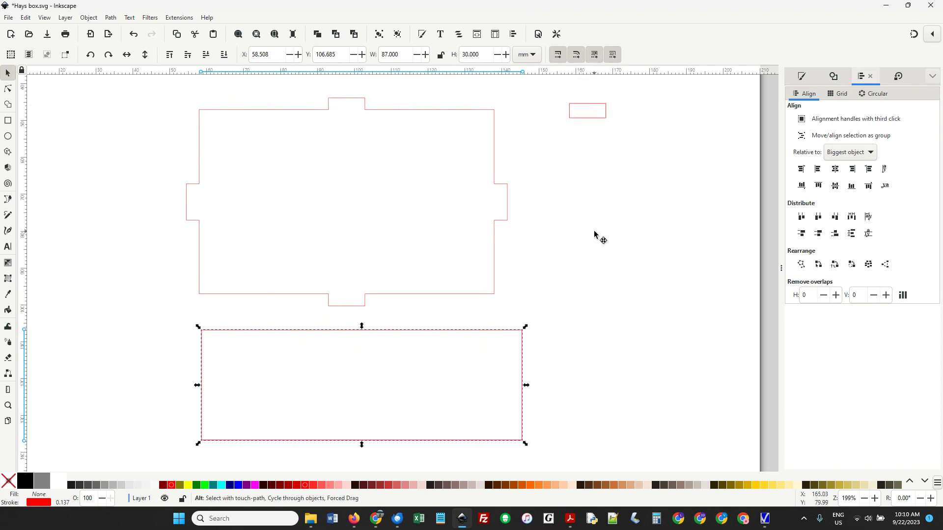
Step: Recheck step 6 in the instructions PDF, then bring Inkscape back
{"action": "key", "text": "alt+Tab"}
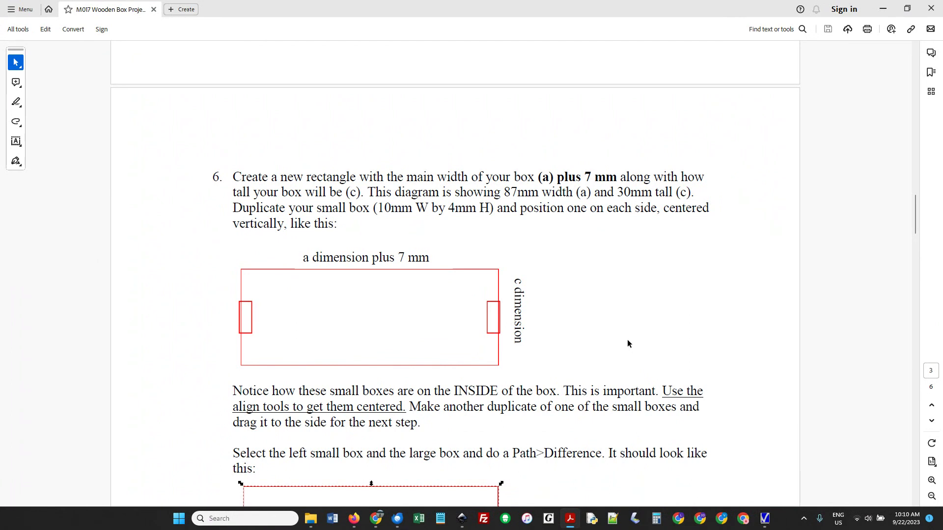
{"action": "scroll", "coordinate": [627, 340], "scroll_direction": "down", "scroll_amount": 3}
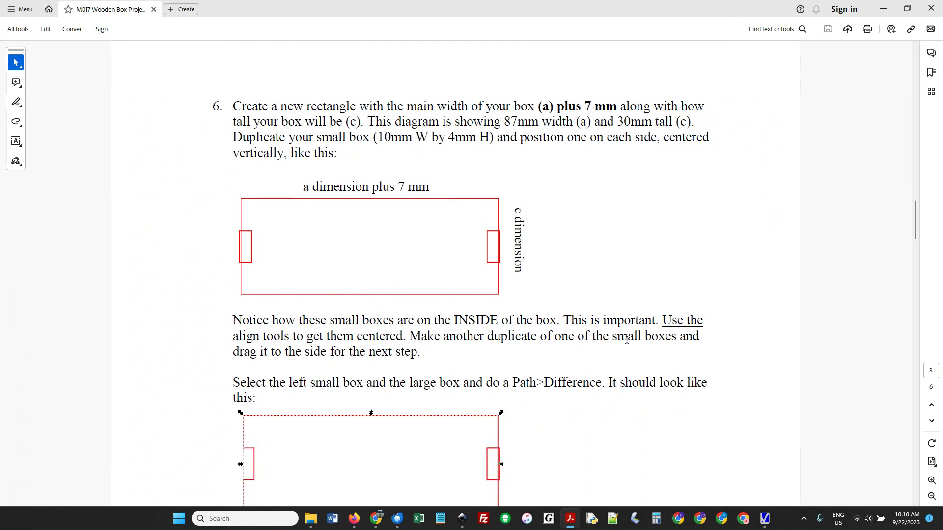
{"action": "scroll", "coordinate": [627, 340], "scroll_direction": "down", "scroll_amount": 1}
{"action": "key", "text": "alt+Tab"}
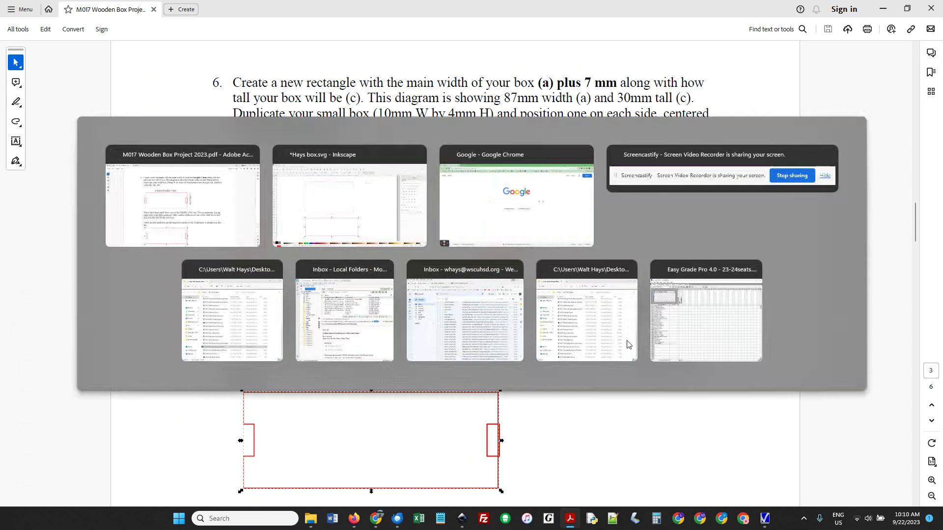
Step: Place two upright copies of the small rectangle at both ends of the long rectangle, centred vertically
{"action": "left_click", "coordinate": [596, 119]}
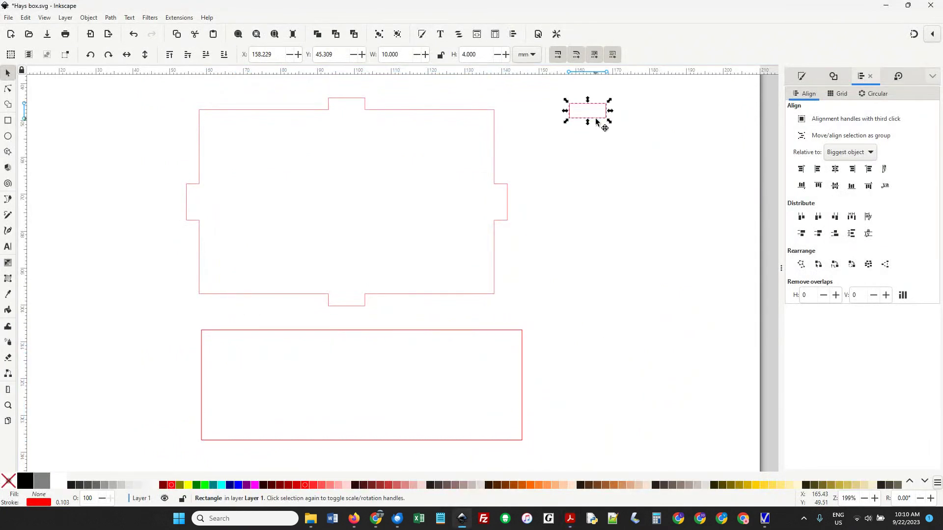
{"action": "key", "text": "ctrl+d"}
{"action": "left_click_drag", "start_coordinate": [603, 121], "coordinate": [212, 386]}
{"action": "left_click", "coordinate": [90, 54]}
{"action": "key", "text": "ctrl+d"}
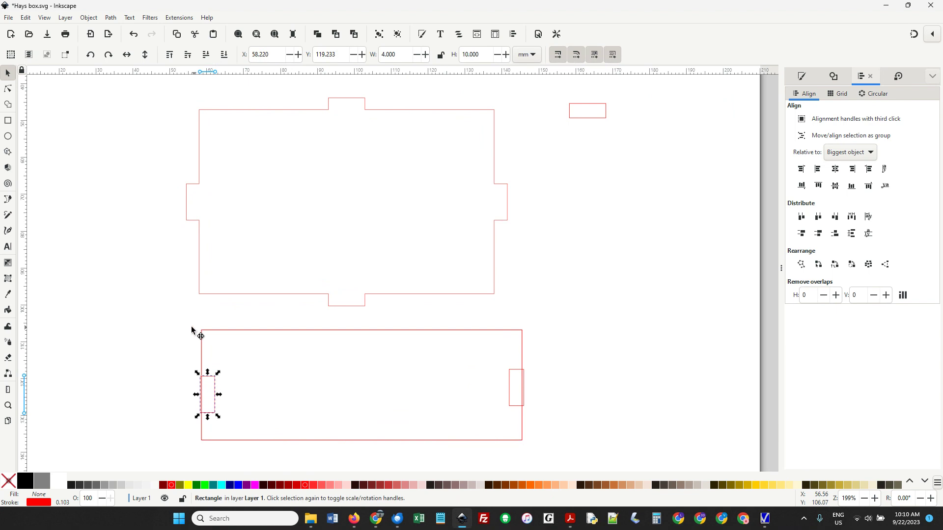
{"action": "left_click_drag", "start_coordinate": [181, 324], "coordinate": [592, 477]}
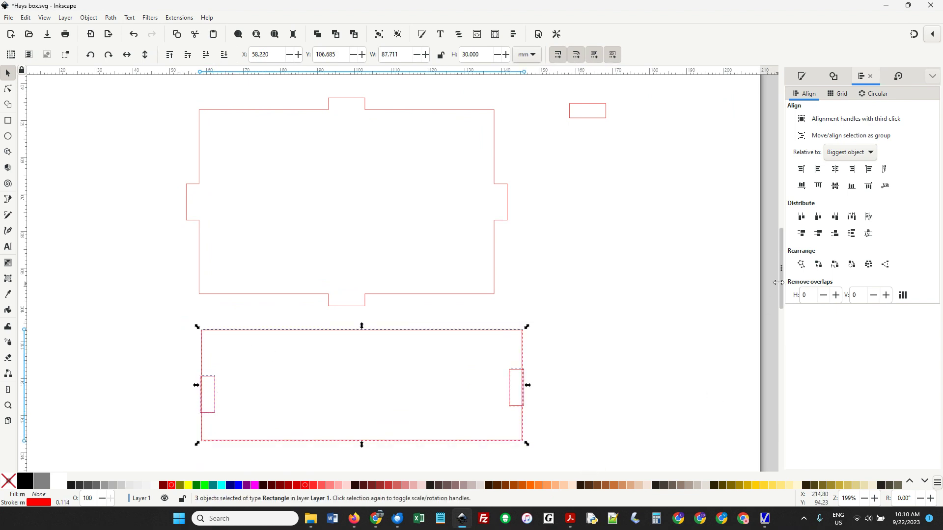
{"action": "left_click", "coordinate": [839, 189]}
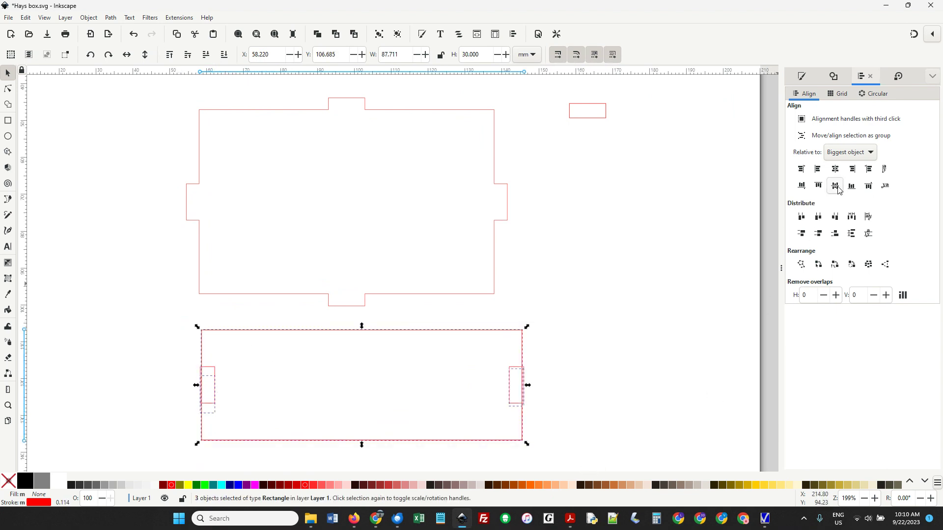
Step: Subtract the right small rectangle from the long bottom rectangle with Path > Difference
{"action": "left_click", "coordinate": [612, 366]}
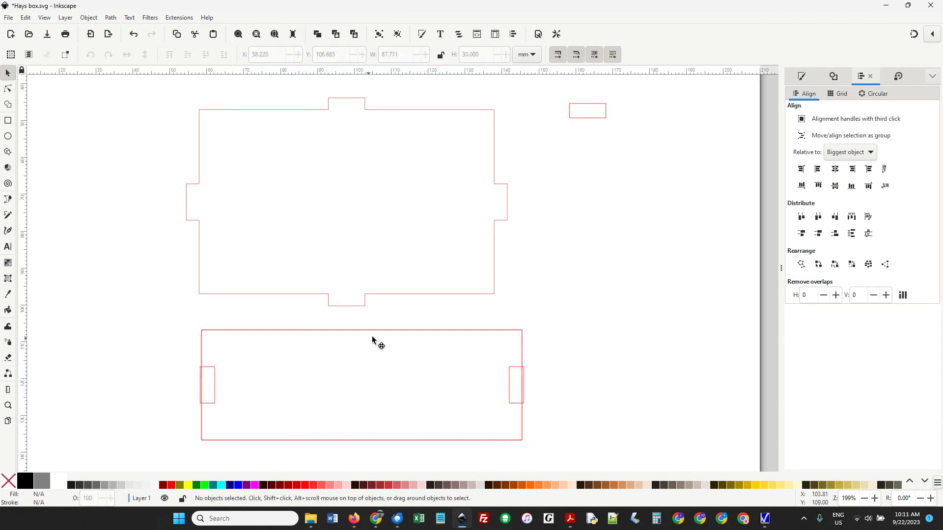
{"action": "left_click", "coordinate": [395, 332]}
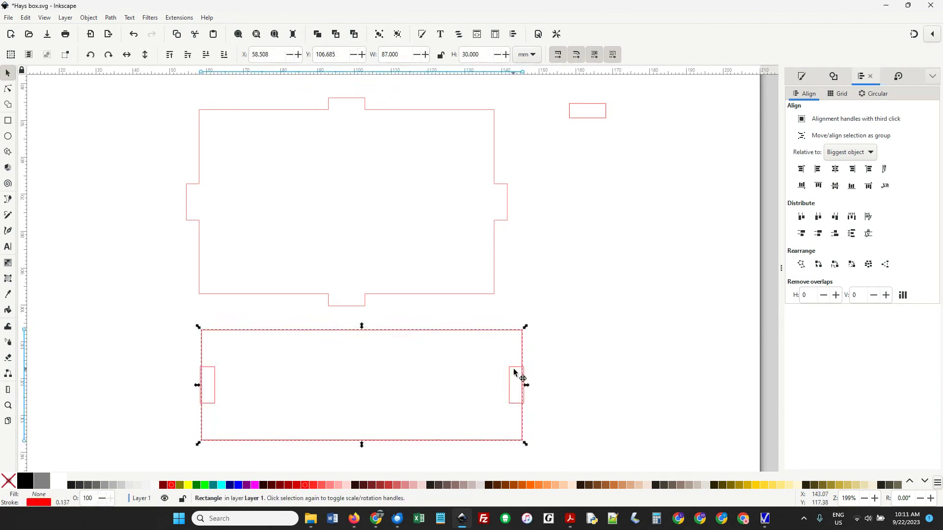
{"action": "left_click", "coordinate": [515, 372], "text": "shift"}
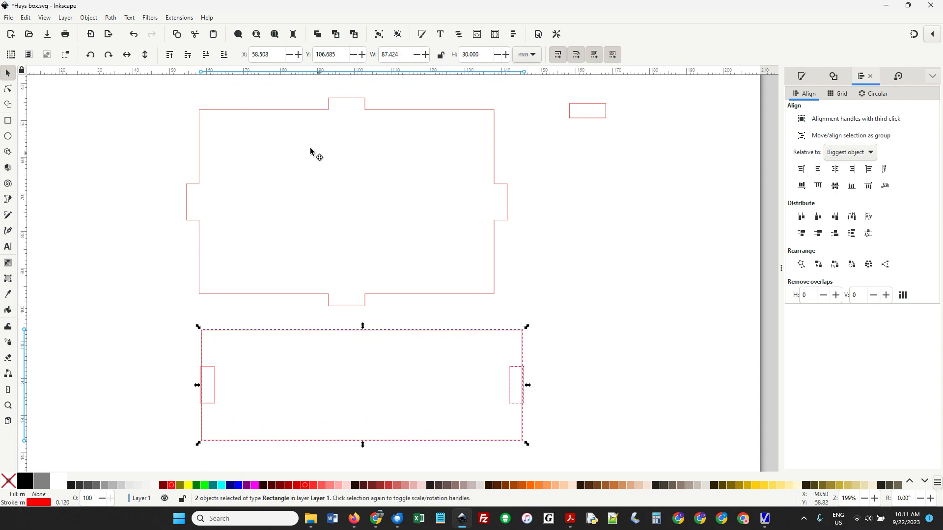
{"action": "left_click", "coordinate": [110, 17]}
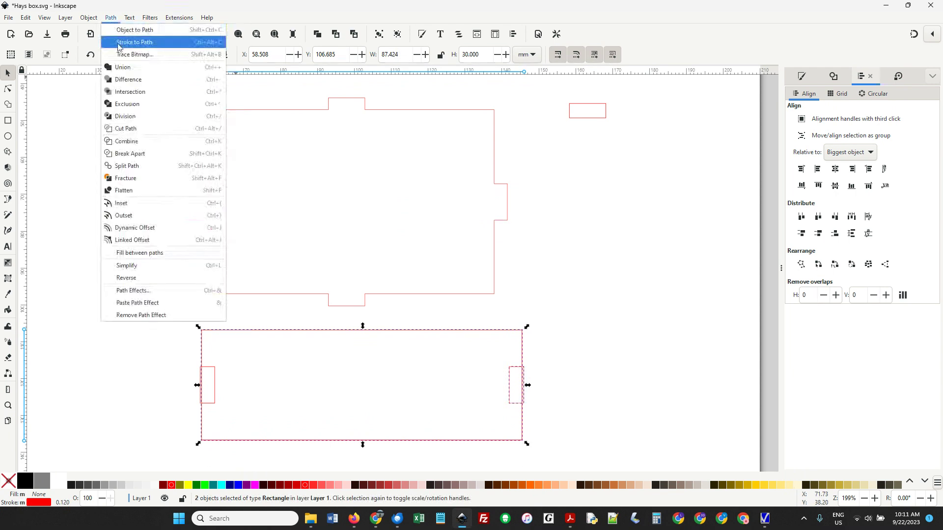
{"action": "left_click", "coordinate": [130, 79]}
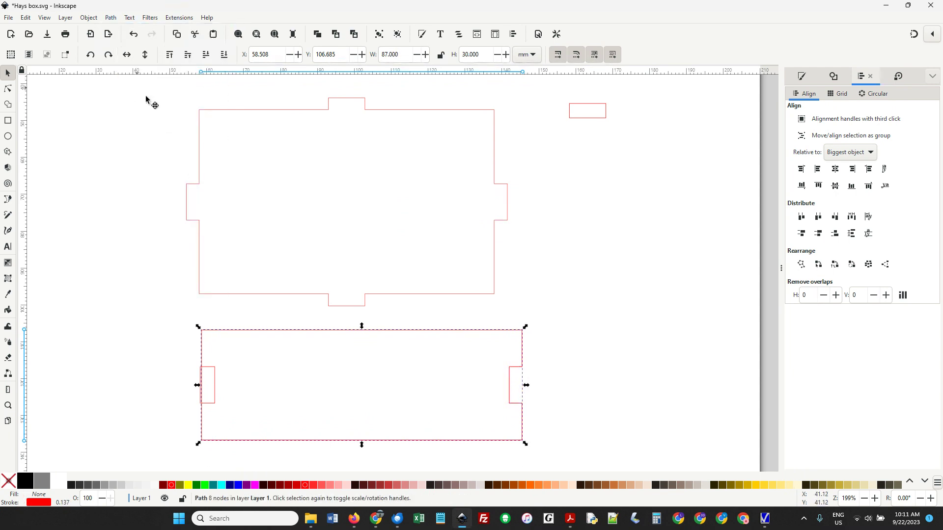
Step: Subtract the left small rectangle as well to notch that end, then read on in the PDF
{"action": "left_click", "coordinate": [217, 392], "text": "shift"}
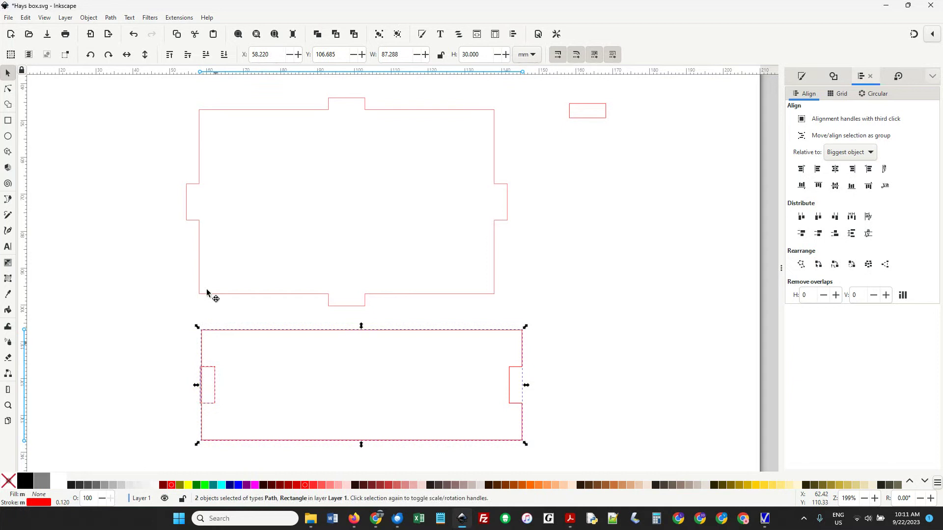
{"action": "left_click", "coordinate": [110, 19]}
{"action": "left_click", "coordinate": [123, 80]}
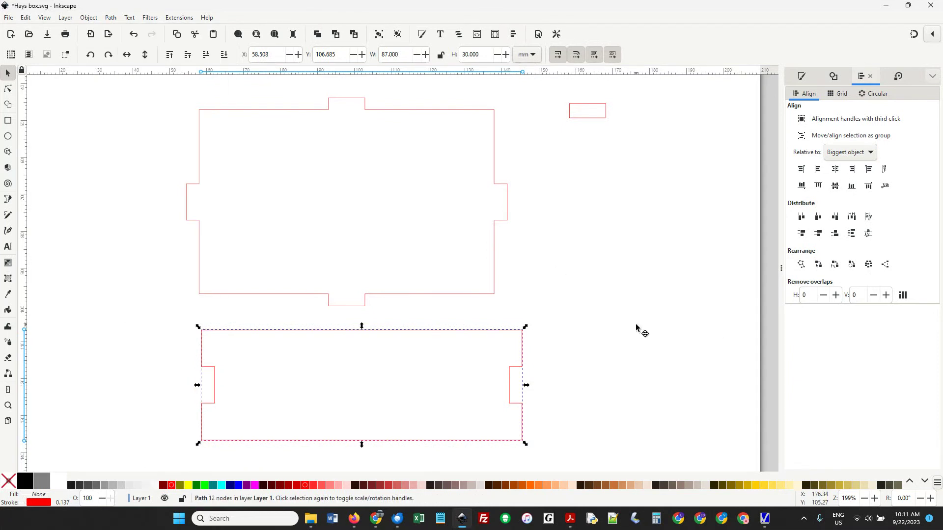
{"action": "key", "text": "alt+Tab"}
{"action": "scroll", "coordinate": [626, 357], "scroll_direction": "down", "scroll_amount": 3}
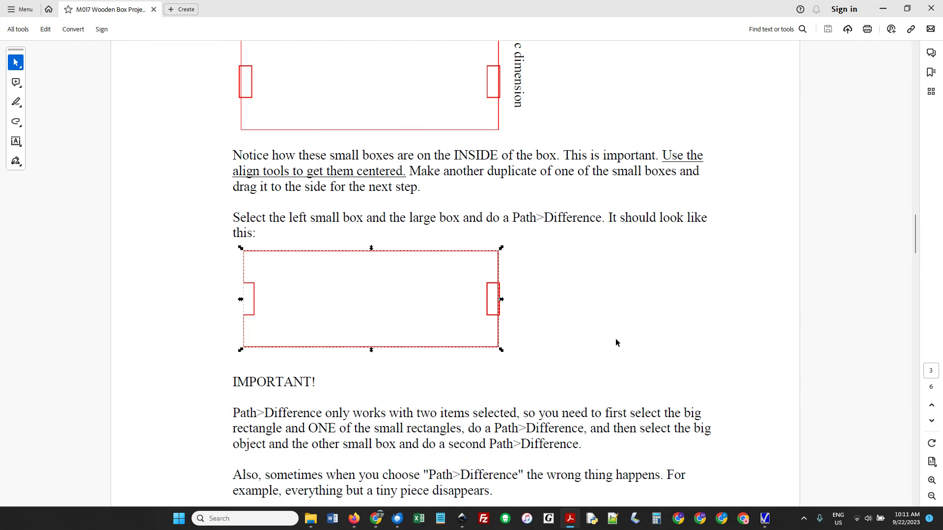
Step: Scroll the PDF past the IMPORTANT notes to step 7's centred top notch, then return to Inkscape
{"action": "scroll", "coordinate": [615, 338], "scroll_direction": "down", "scroll_amount": 3}
{"action": "scroll", "coordinate": [616, 342], "scroll_direction": "down", "scroll_amount": 2}
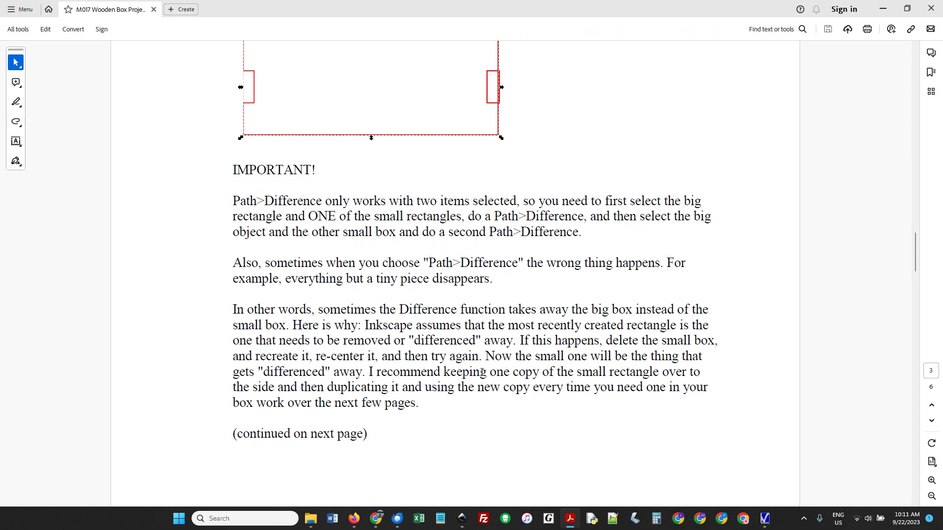
{"action": "scroll", "coordinate": [485, 372], "scroll_direction": "down", "scroll_amount": 6}
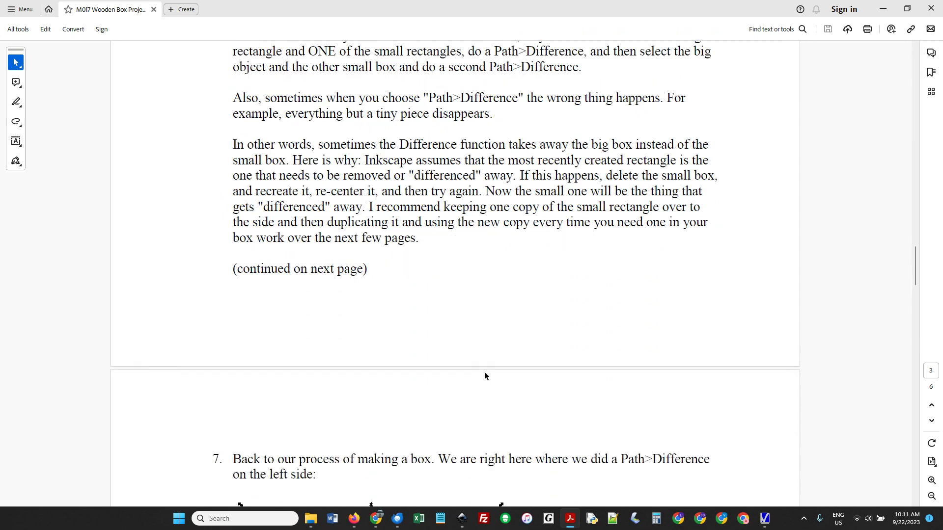
{"action": "scroll", "coordinate": [484, 375], "scroll_direction": "down", "scroll_amount": 2}
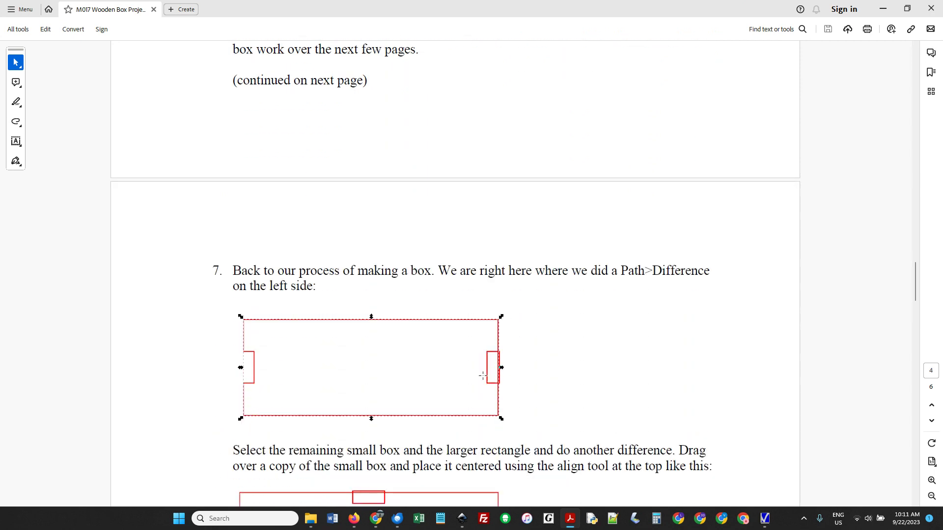
{"action": "scroll", "coordinate": [483, 376], "scroll_direction": "down", "scroll_amount": 1}
{"action": "scroll", "coordinate": [303, 305], "scroll_direction": "down", "scroll_amount": 4}
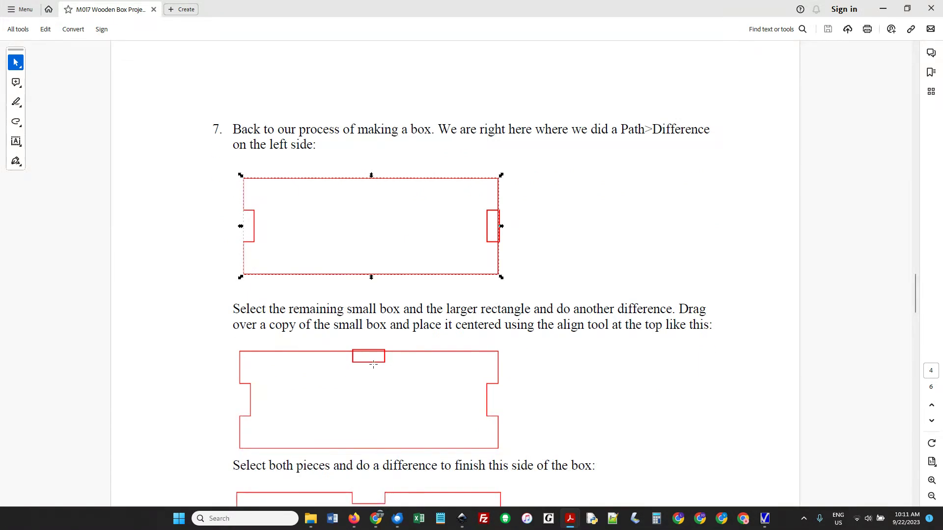
{"action": "scroll", "coordinate": [381, 366], "scroll_direction": "down", "scroll_amount": 3}
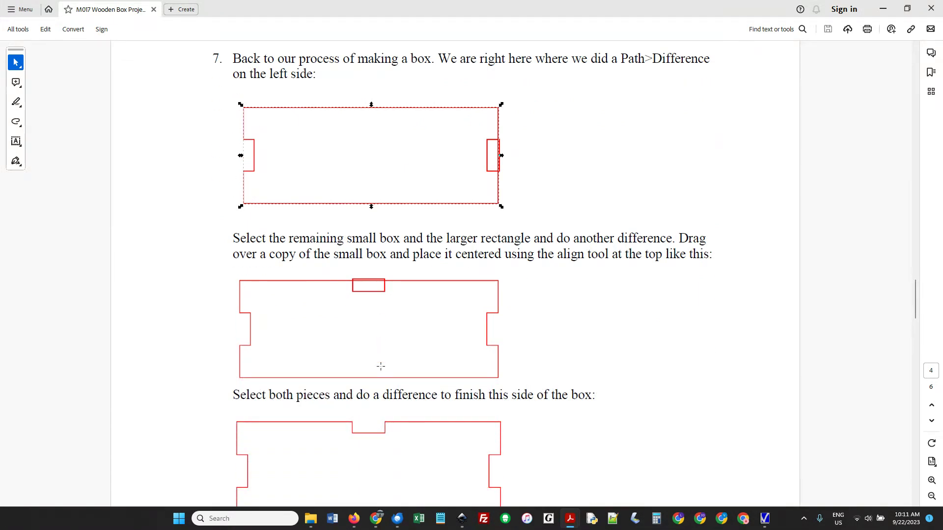
{"action": "key", "text": "alt+Tab"}
Step: Centre a small rectangle on the bottom piece's top edge and subtract it to form the notch
{"action": "left_click", "coordinate": [599, 118]}
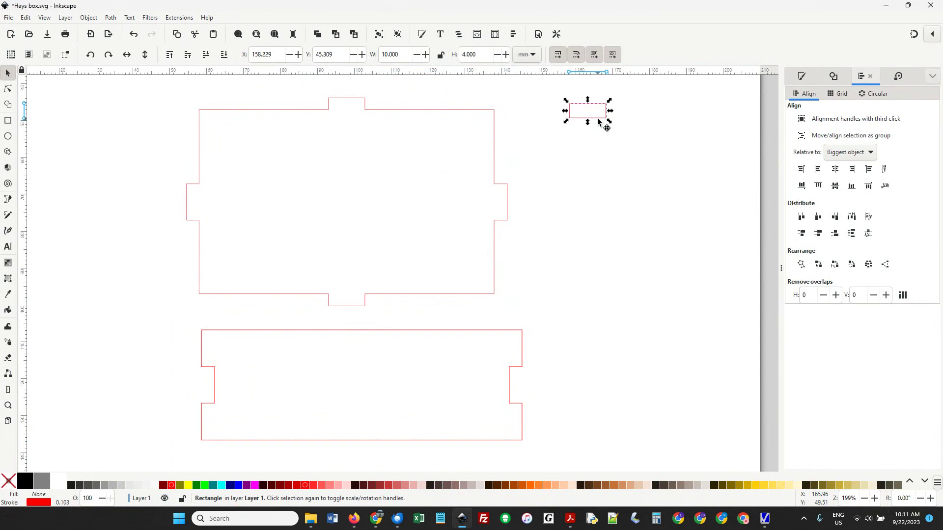
{"action": "left_click_drag", "start_coordinate": [600, 121], "coordinate": [378, 347]}
{"action": "left_click_drag", "start_coordinate": [181, 319], "coordinate": [534, 445]}
{"action": "left_click", "coordinate": [835, 170]}
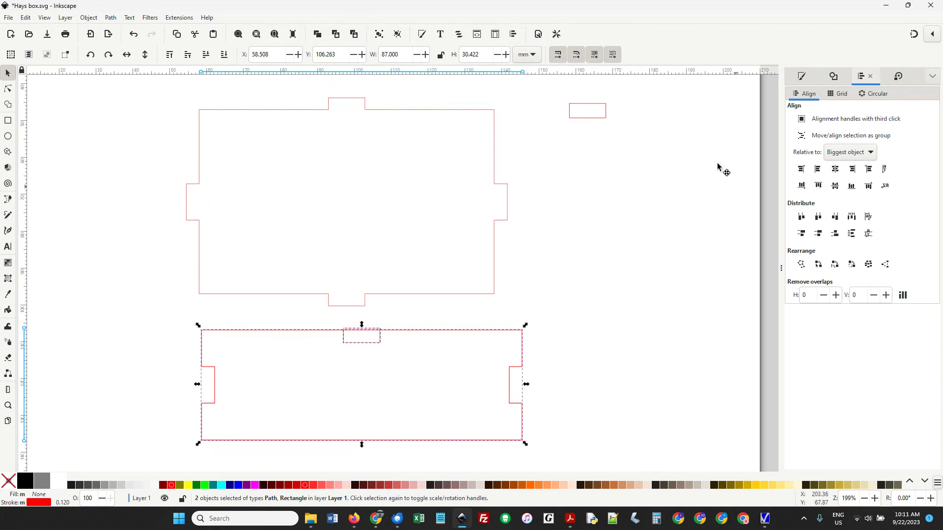
{"action": "left_click", "coordinate": [110, 18]}
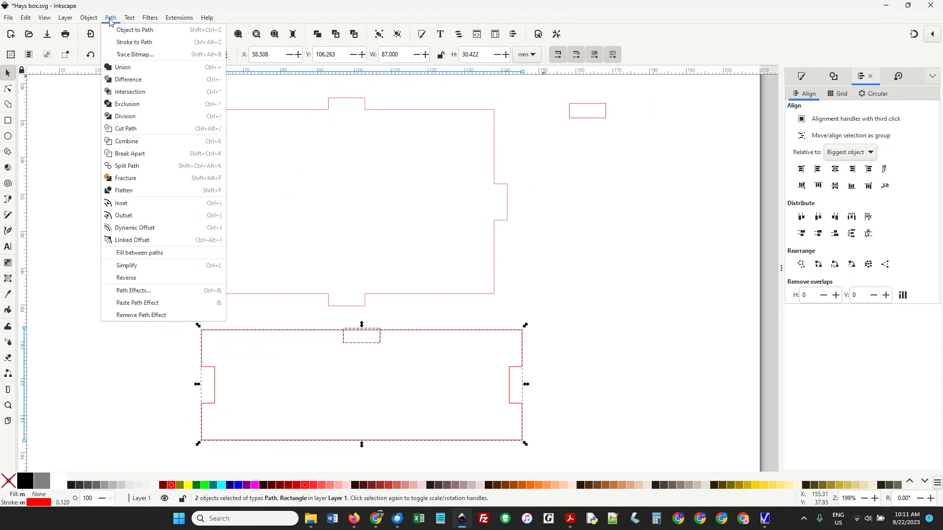
{"action": "left_click", "coordinate": [132, 81]}
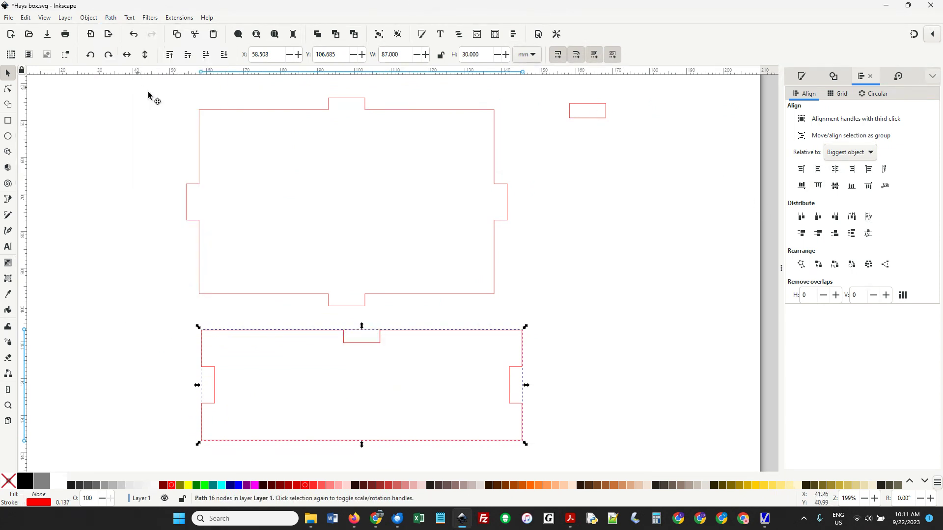
Step: Scroll the PDF instructions down to step 8 on mirroring the notched side piece
{"action": "key", "text": "alt+Tab"}
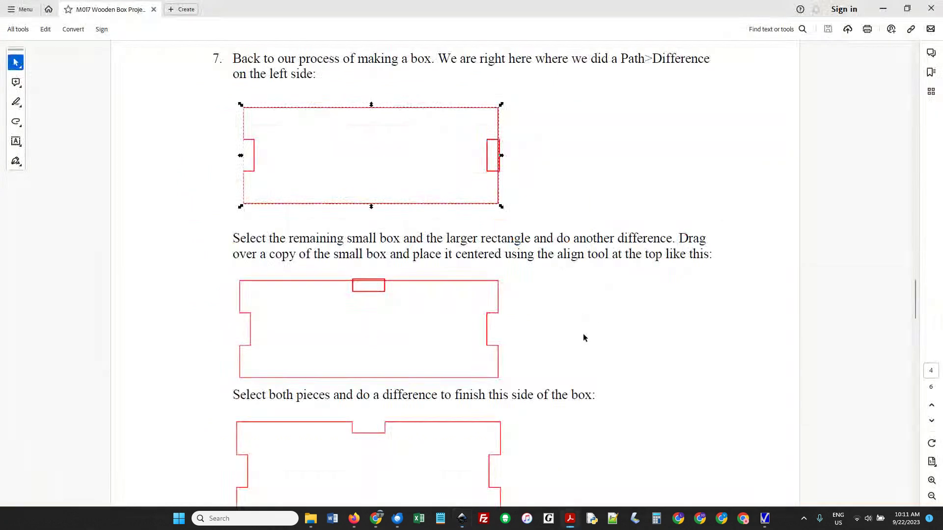
{"action": "scroll", "coordinate": [582, 334], "scroll_direction": "down", "scroll_amount": 3}
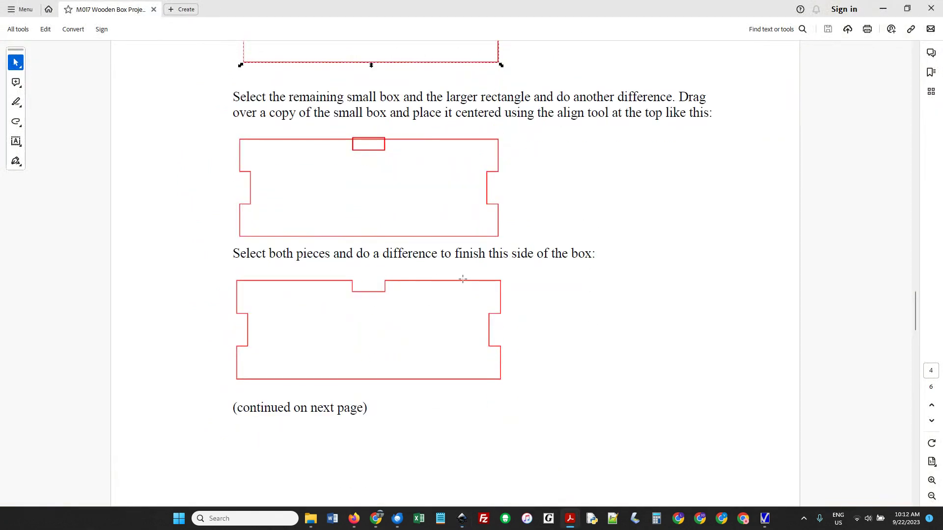
{"action": "scroll", "coordinate": [545, 292], "scroll_direction": "down", "scroll_amount": 9}
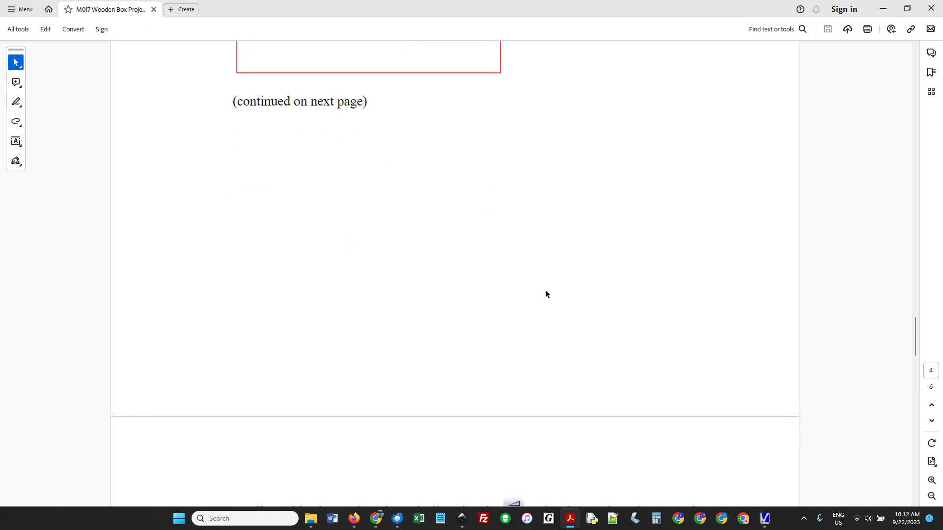
{"action": "scroll", "coordinate": [545, 294], "scroll_direction": "down", "scroll_amount": 5}
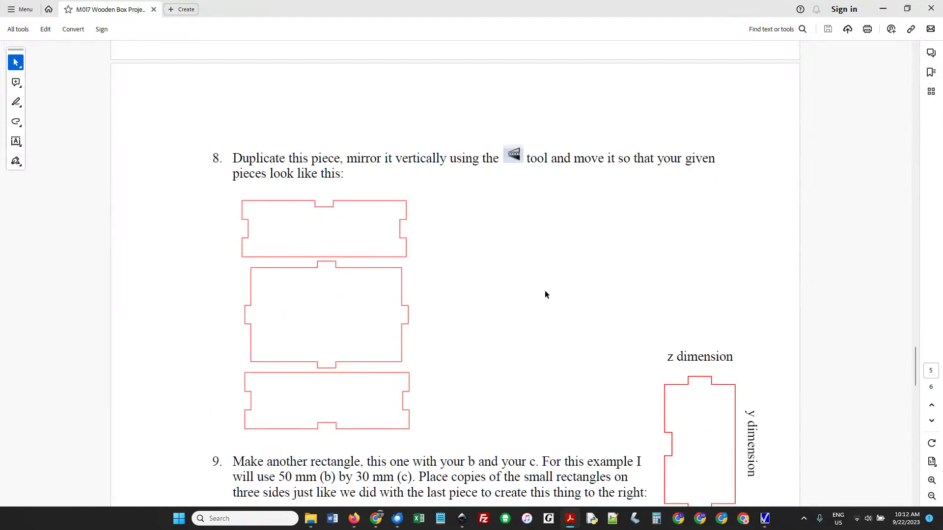
Step: Duplicate the lower notched piece, flip the copy vertically above the middle panel, and tidy positions
{"action": "key", "text": "alt+Tab"}
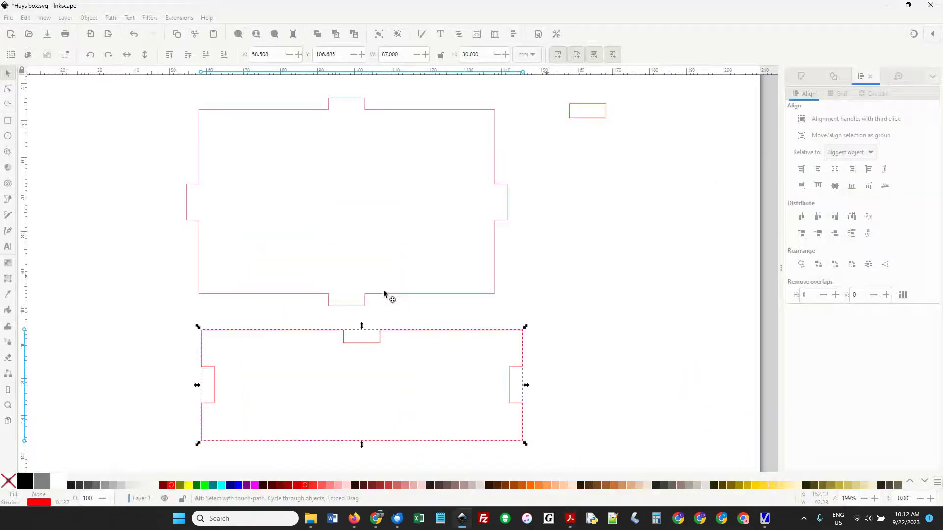
{"action": "scroll", "coordinate": [428, 322], "scroll_direction": "down", "scroll_amount": 1}
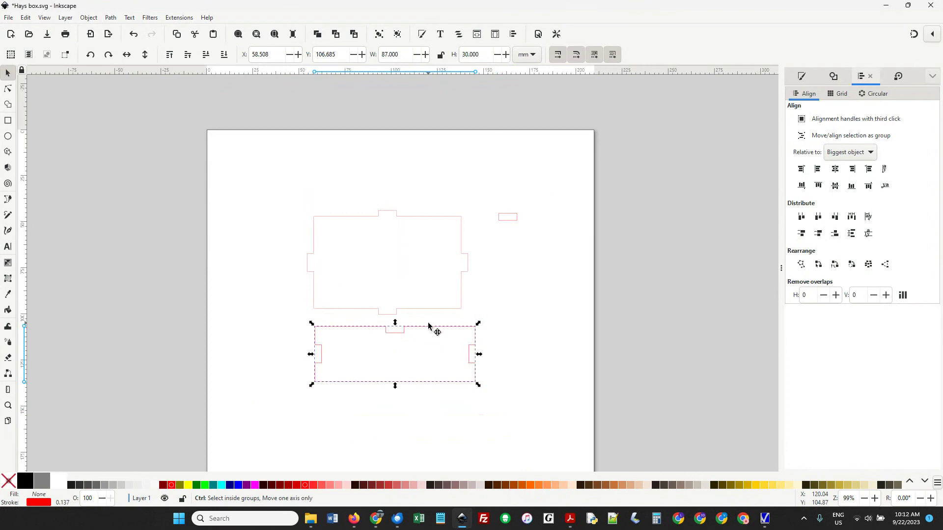
{"action": "key", "text": "ctrl+d"}
{"action": "left_click_drag", "start_coordinate": [427, 325], "coordinate": [423, 147]}
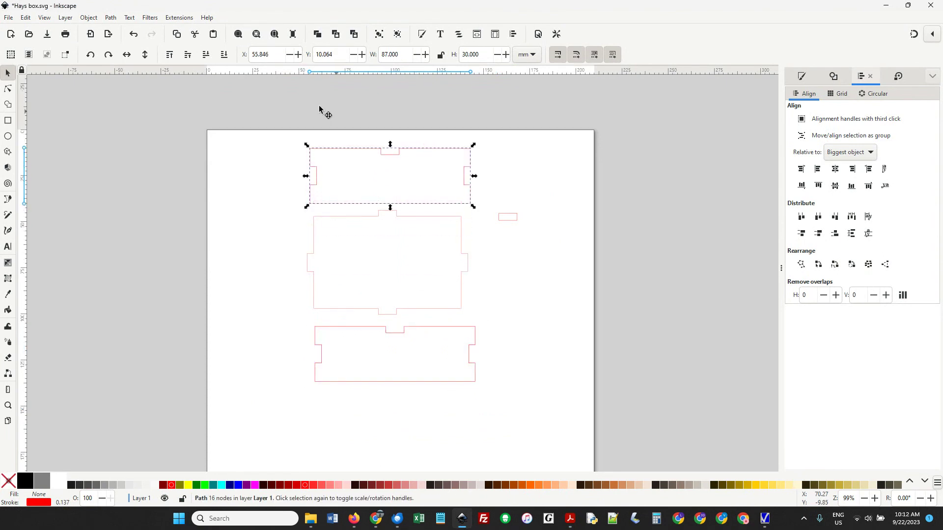
{"action": "left_click", "coordinate": [146, 57]}
{"action": "left_click_drag", "start_coordinate": [422, 325], "coordinate": [415, 321]}
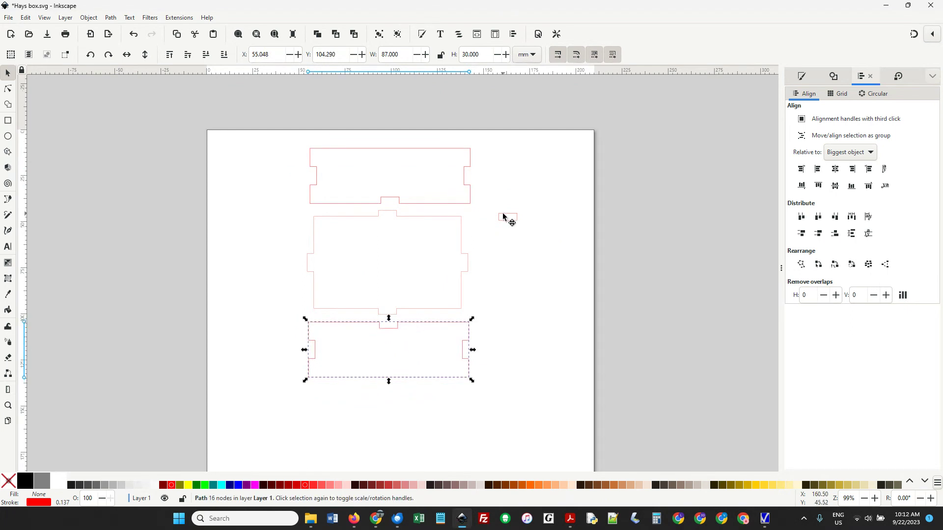
{"action": "left_click_drag", "start_coordinate": [507, 217], "coordinate": [576, 343]}
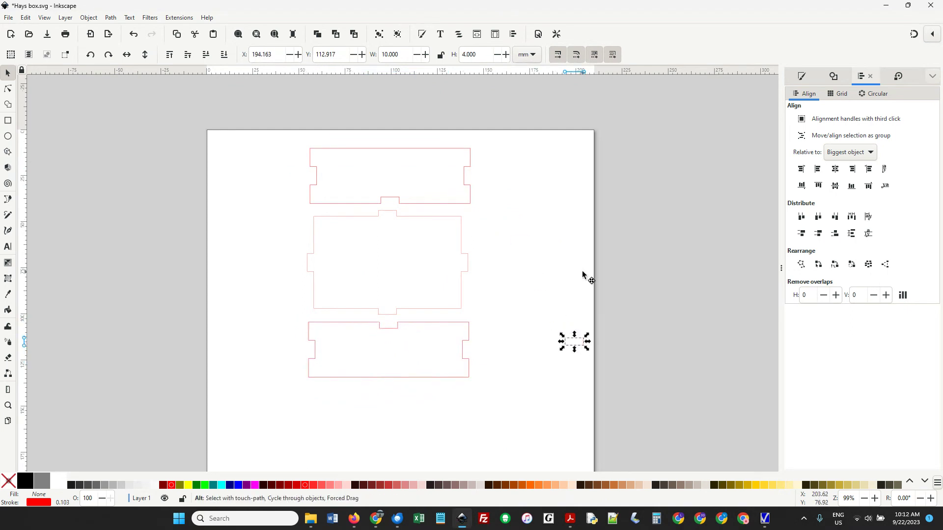
{"action": "key", "text": "alt+Tab"}
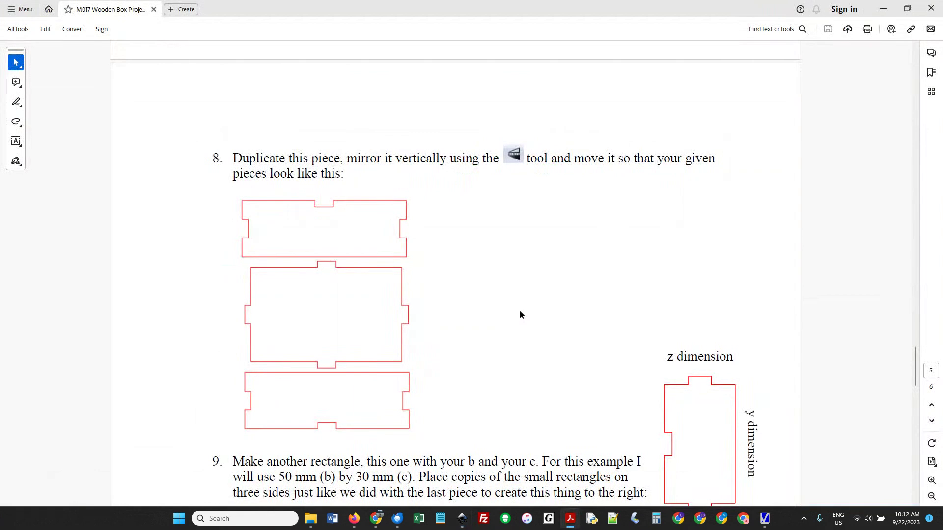
{"action": "scroll", "coordinate": [520, 315], "scroll_direction": "down", "scroll_amount": 3}
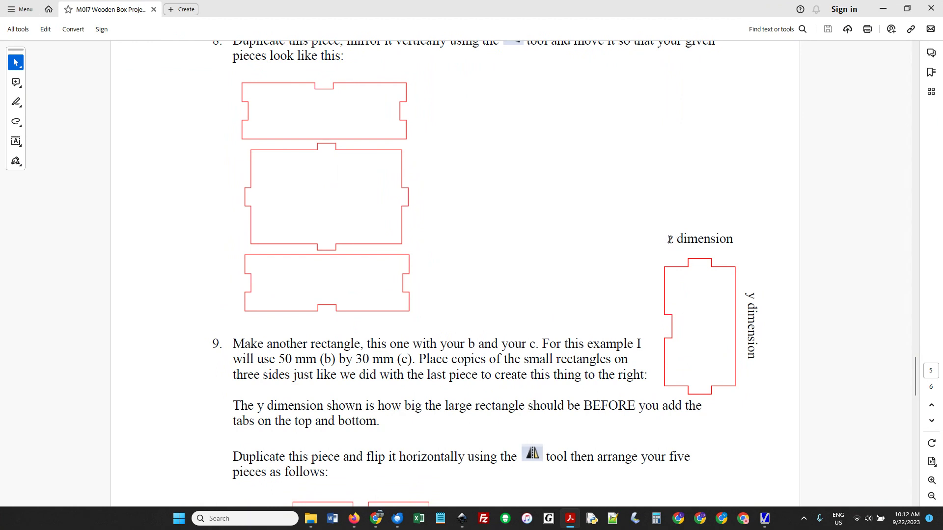
{"action": "left_click_drag", "start_coordinate": [673, 240], "coordinate": [666, 240]}
{"action": "scroll", "coordinate": [610, 360], "scroll_direction": "down", "scroll_amount": 2}
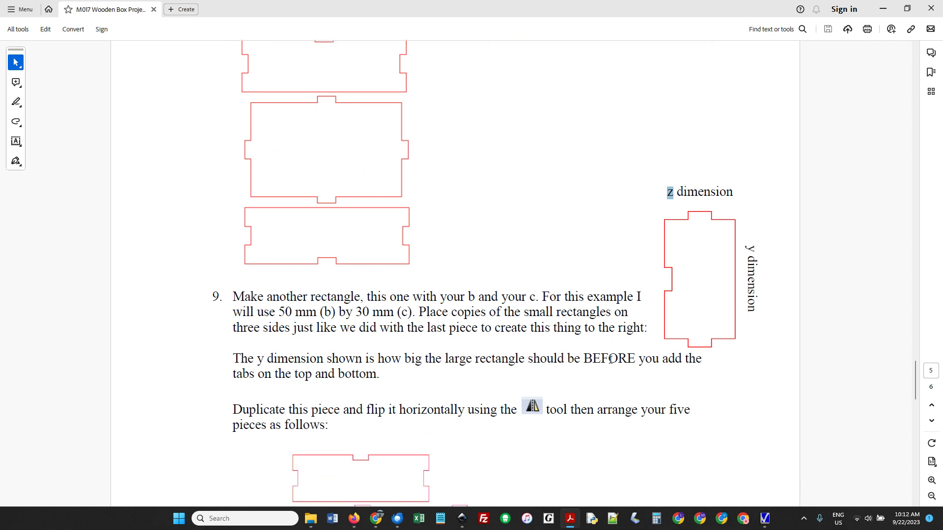
{"action": "scroll", "coordinate": [610, 360], "scroll_direction": "up", "scroll_amount": 1}
{"action": "scroll", "coordinate": [611, 361], "scroll_direction": "up", "scroll_amount": 1}
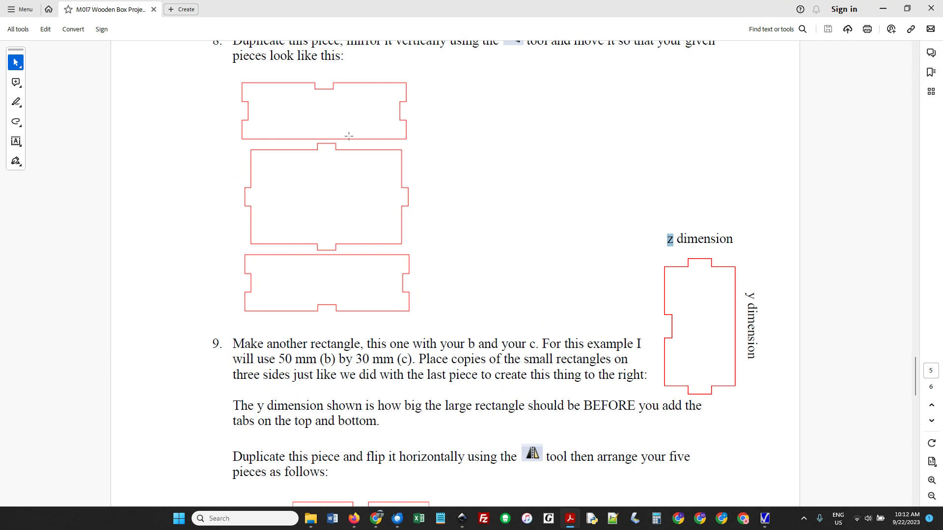
{"action": "key", "text": "alt+Tab"}
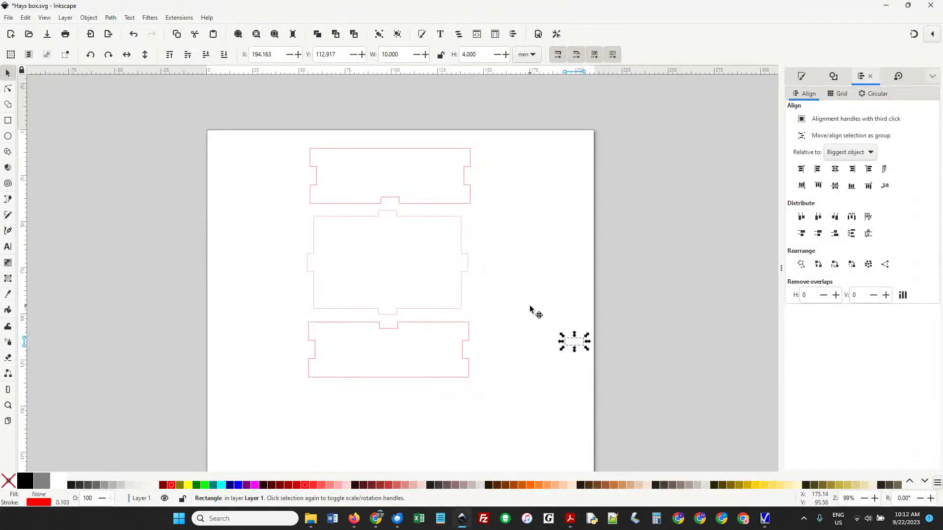
Step: Draw a tall rectangle and size it to 30 × 50 mm
{"action": "left_click", "coordinate": [8, 120]}
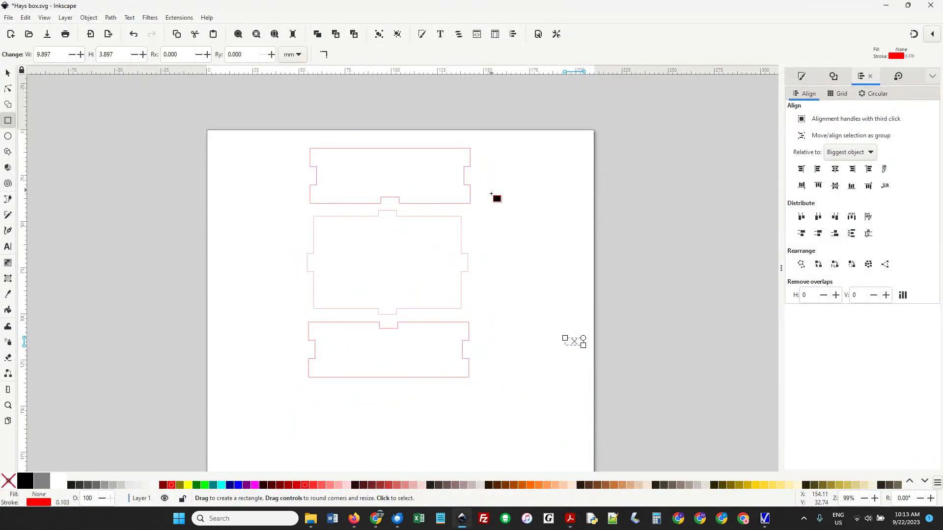
{"action": "left_click_drag", "start_coordinate": [491, 190], "coordinate": [539, 301]}
{"action": "left_click", "coordinate": [8, 73]}
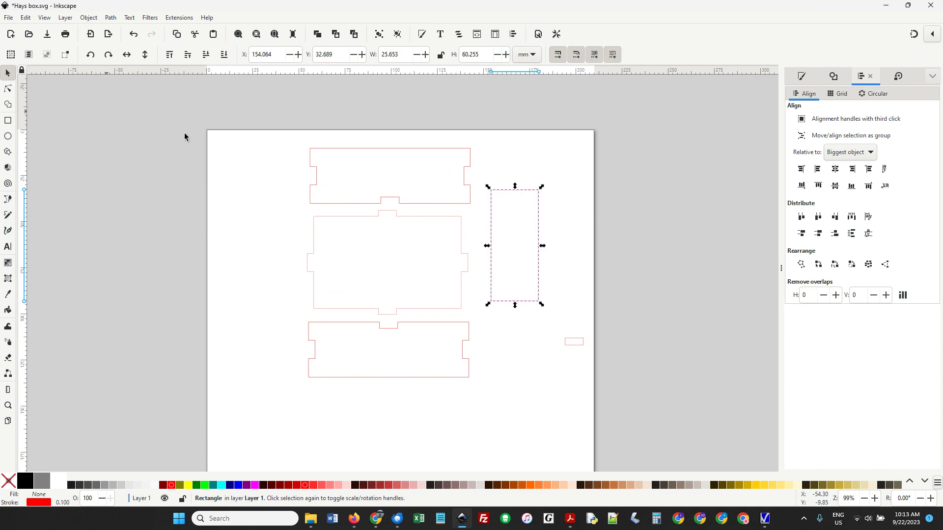
{"action": "left_click_drag", "start_coordinate": [411, 55], "coordinate": [356, 61]}
{"action": "type", "text": "30"}
{"action": "key", "text": "Tab"}
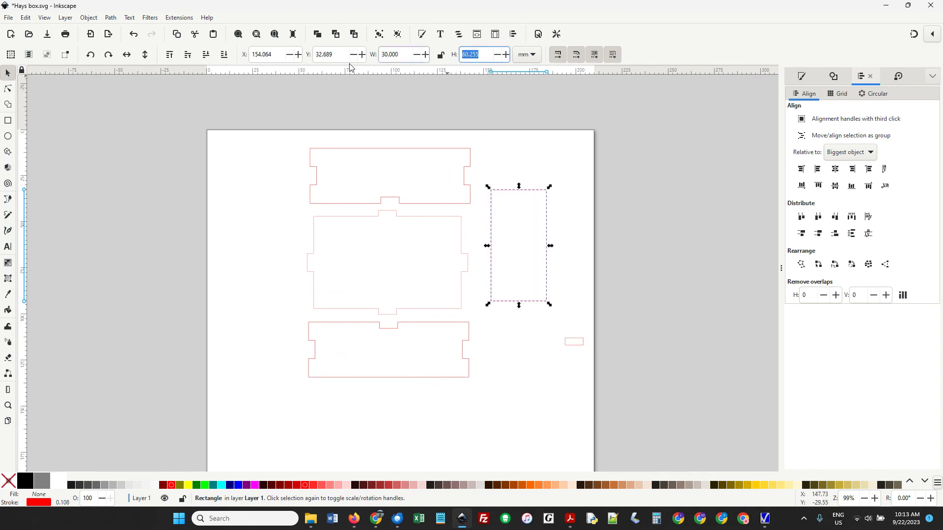
{"action": "type", "text": "50"}
{"action": "key", "text": "Return"}
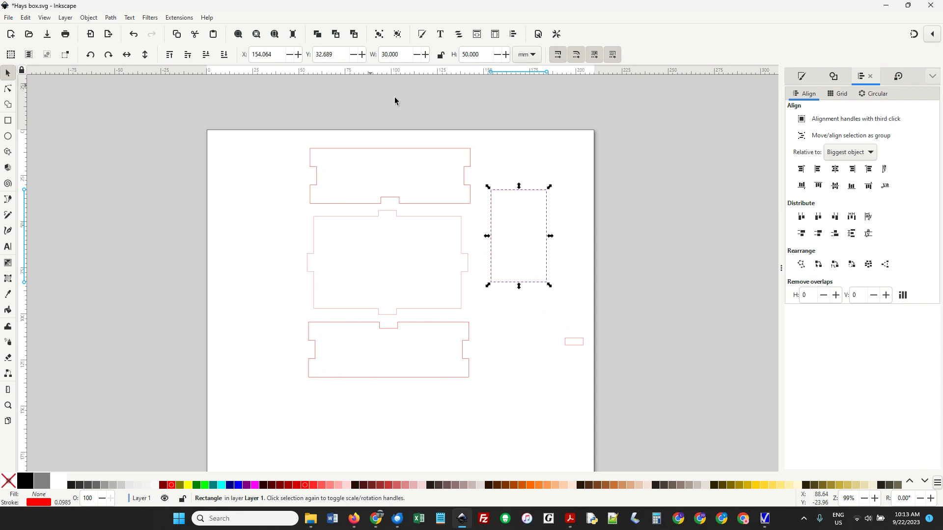
Step: Centre small tabs on the panel's top and bottom edges and union everything into one 12-node outline
{"action": "left_click", "coordinate": [578, 343]}
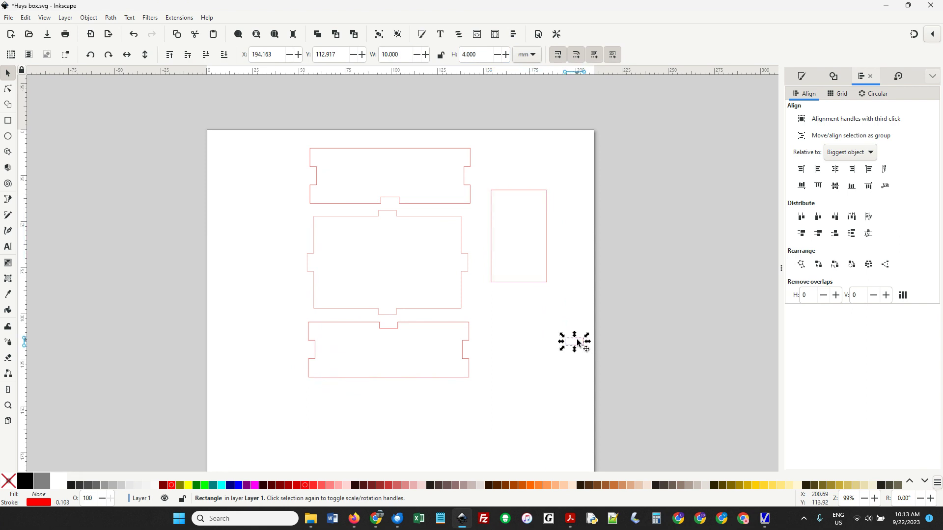
{"action": "left_click_drag", "start_coordinate": [578, 343], "coordinate": [523, 280]}
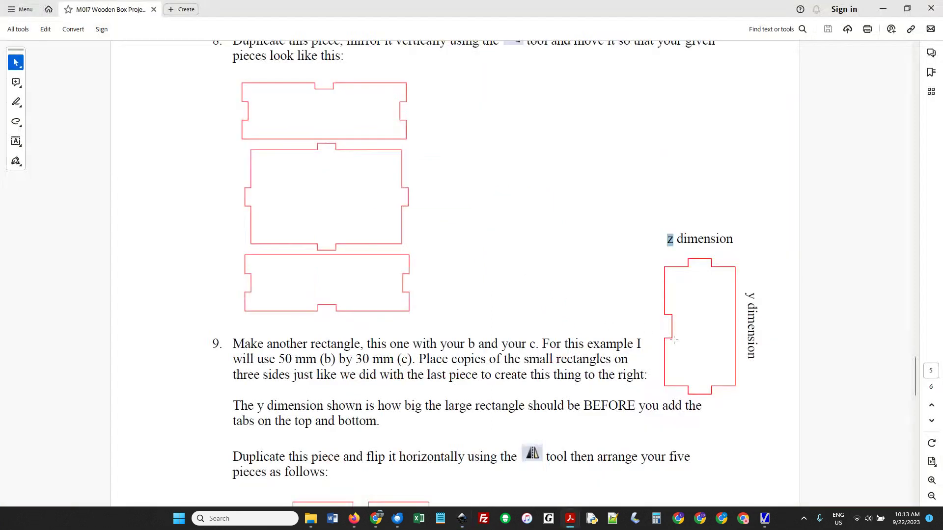
{"action": "key", "text": "alt+Tab"}
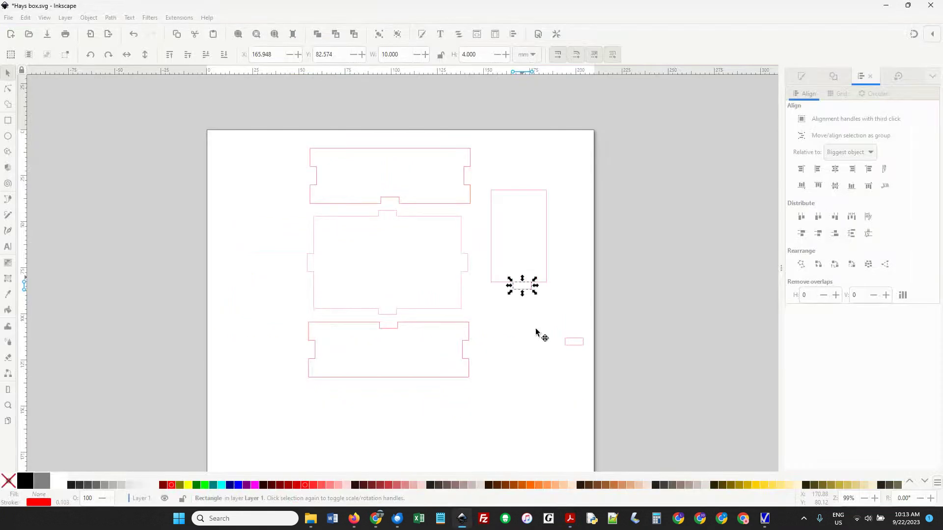
{"action": "left_click_drag", "start_coordinate": [528, 285], "coordinate": [525, 286]}
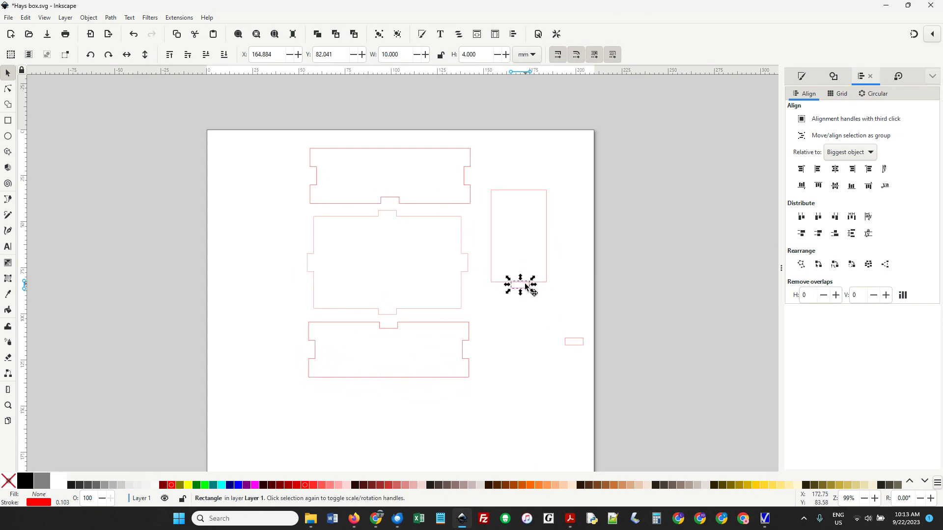
{"action": "scroll", "coordinate": [524, 286], "scroll_direction": "up", "scroll_amount": 1}
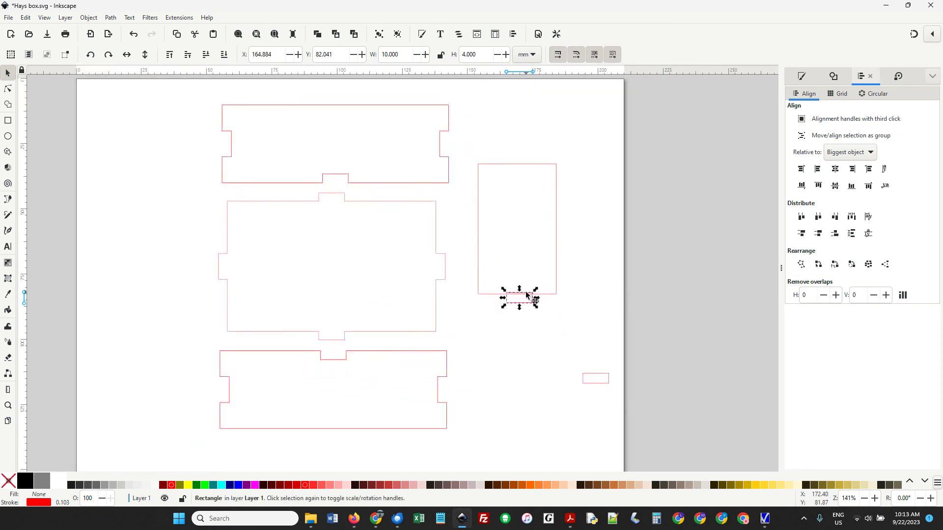
{"action": "left_click_drag", "start_coordinate": [527, 295], "coordinate": [575, 333]}
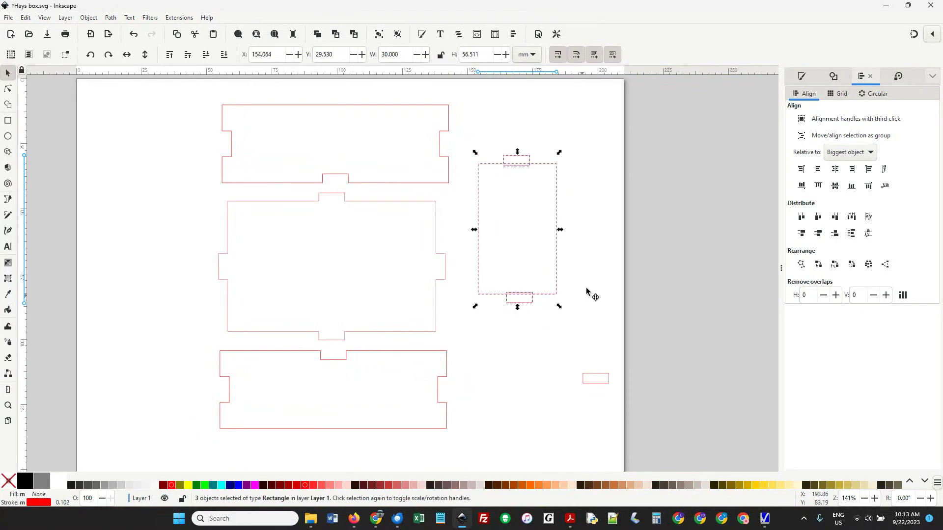
{"action": "left_click", "coordinate": [836, 169]}
{"action": "left_click", "coordinate": [111, 17]}
{"action": "left_click", "coordinate": [127, 69]}
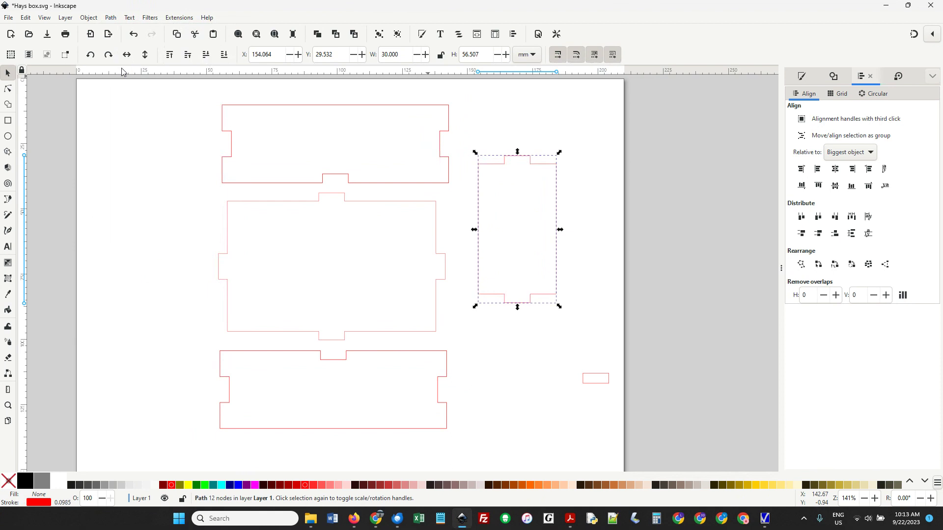
{"action": "left_click", "coordinate": [600, 374]}
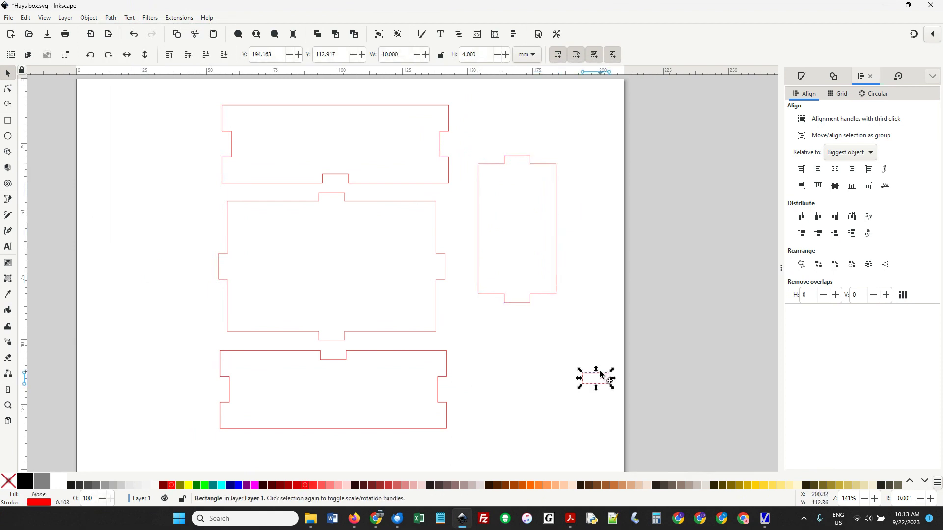
Step: Paste a copy of the small tab, rotate it 90°, and set it against the tall panel's left edge
{"action": "key", "text": "ctrl+c"}
{"action": "key", "text": "ctrl+v"}
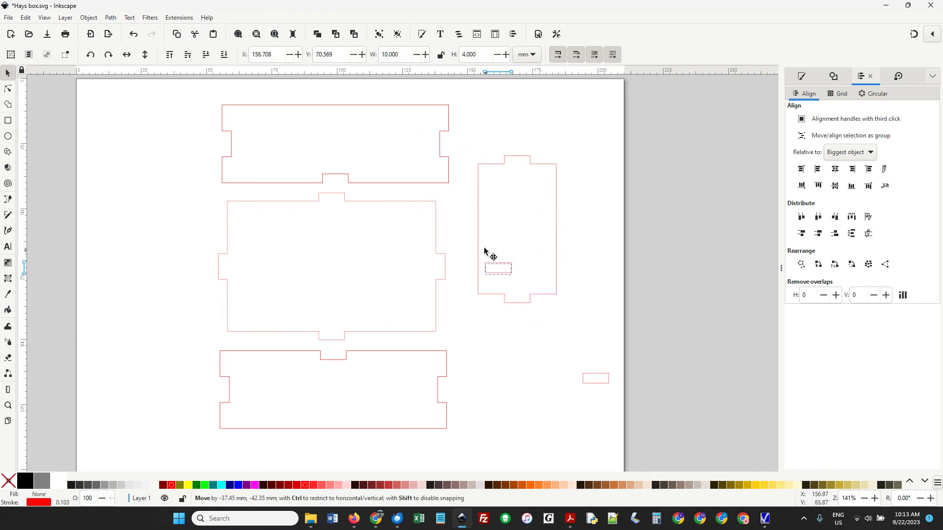
{"action": "left_click", "coordinate": [109, 54]}
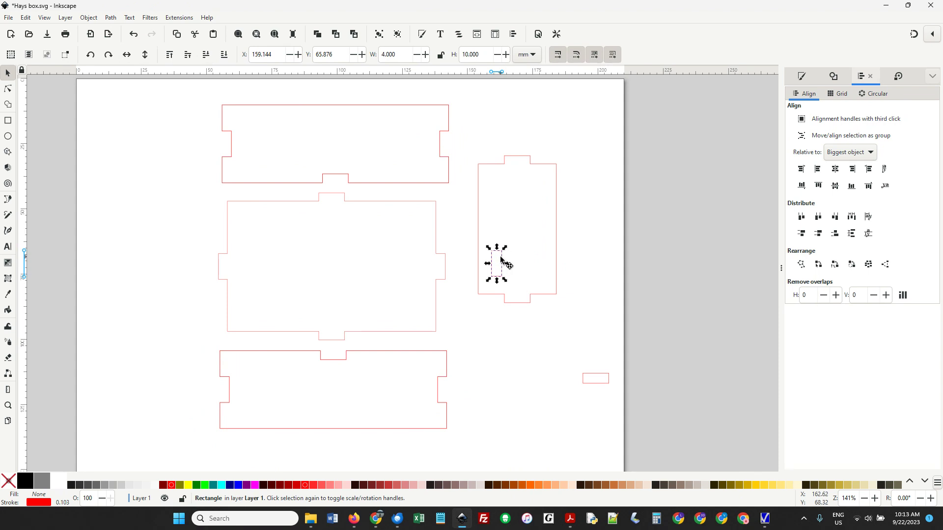
{"action": "left_click_drag", "start_coordinate": [498, 259], "coordinate": [484, 219]}
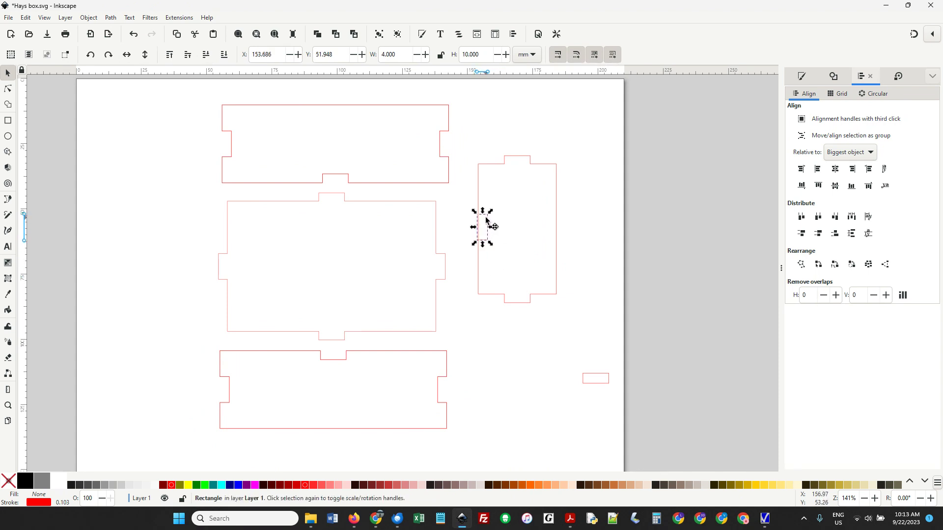
{"action": "key", "text": "alt+Tab"}
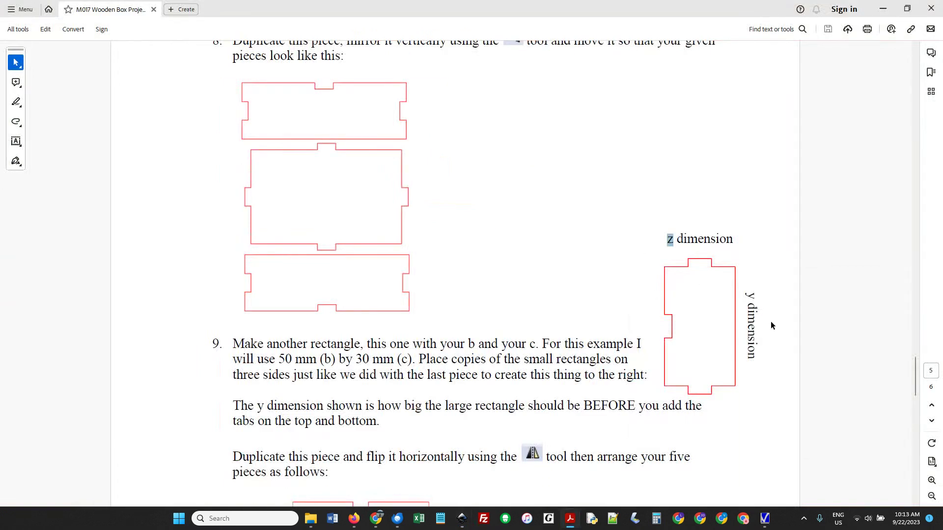
Step: Cut the upright tab out of the tall panel's left edge with Path > Difference
{"action": "key", "text": "alt+Tab"}
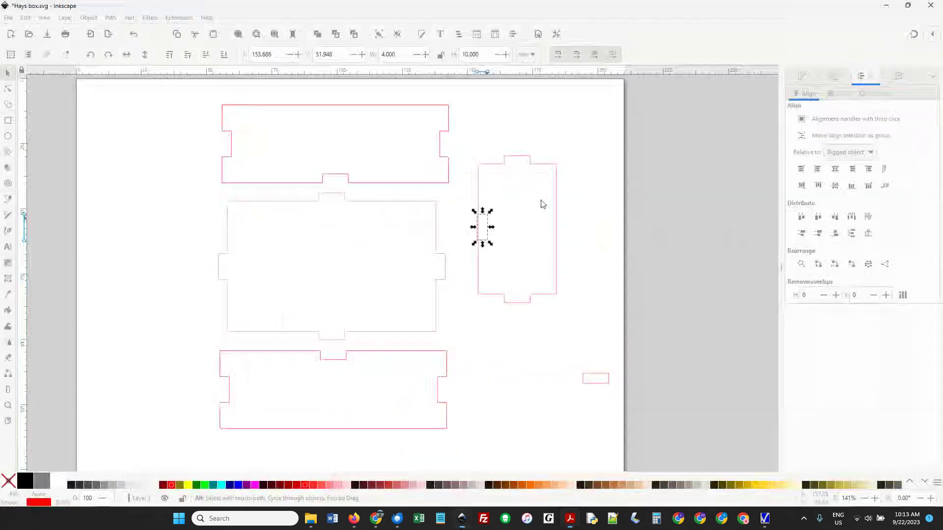
{"action": "left_click_drag", "start_coordinate": [468, 150], "coordinate": [587, 341]}
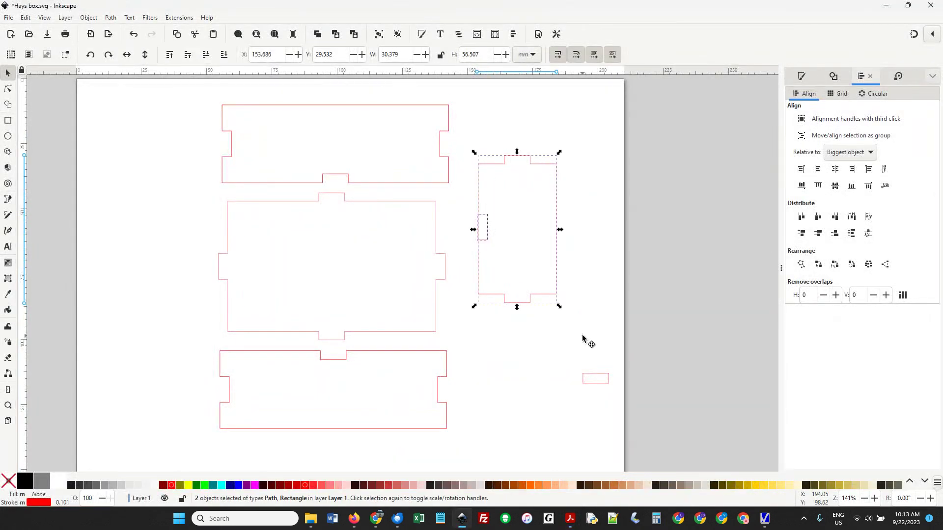
{"action": "left_click", "coordinate": [110, 18]}
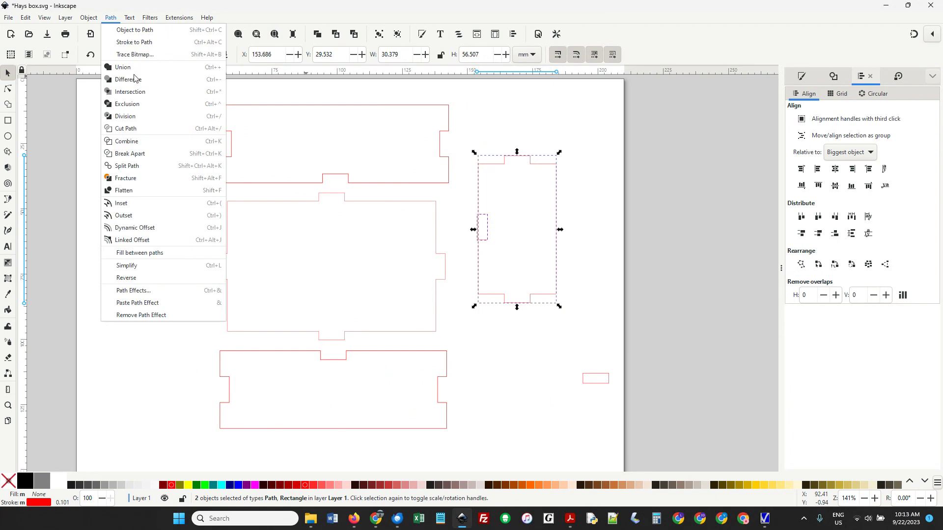
{"action": "left_click", "coordinate": [138, 85]}
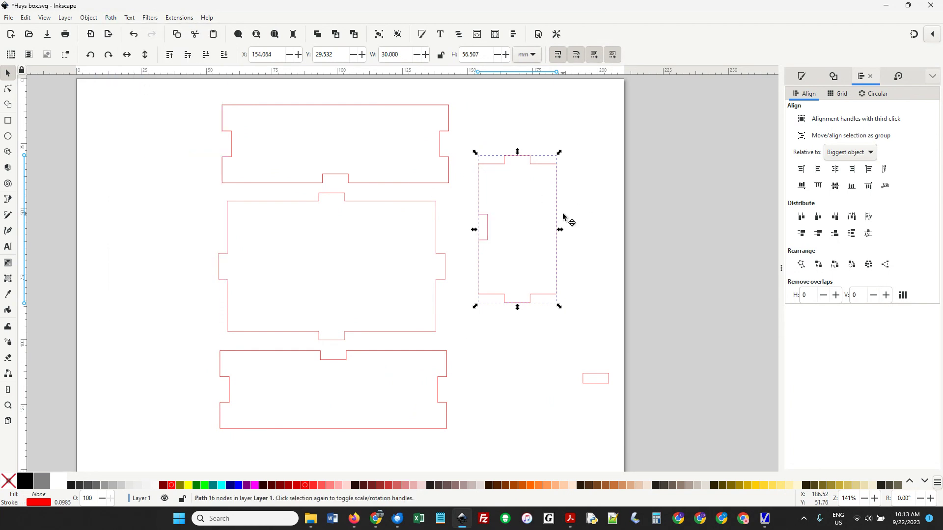
Step: Arrange the two tabbed end panels on either side of the middle piece
{"action": "left_click_drag", "start_coordinate": [565, 217], "coordinate": [218, 232]}
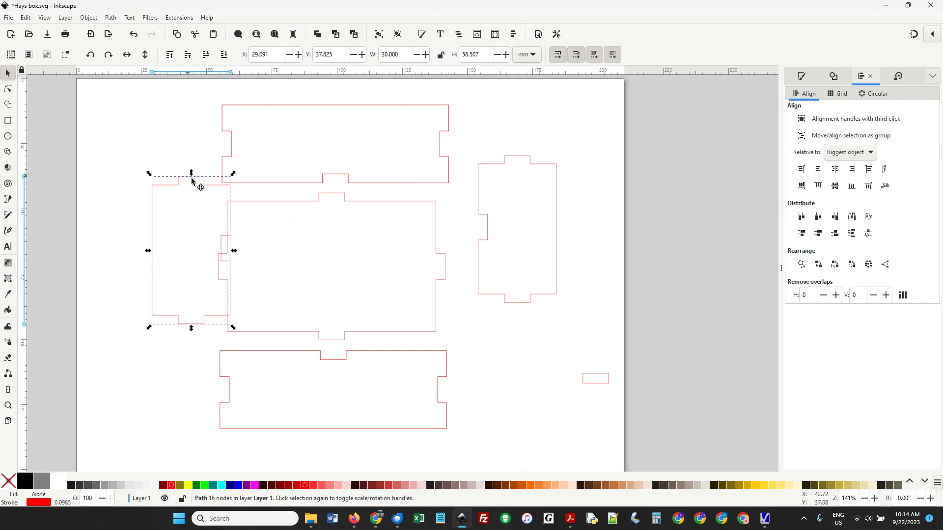
{"action": "left_click_drag", "start_coordinate": [200, 183], "coordinate": [182, 189]}
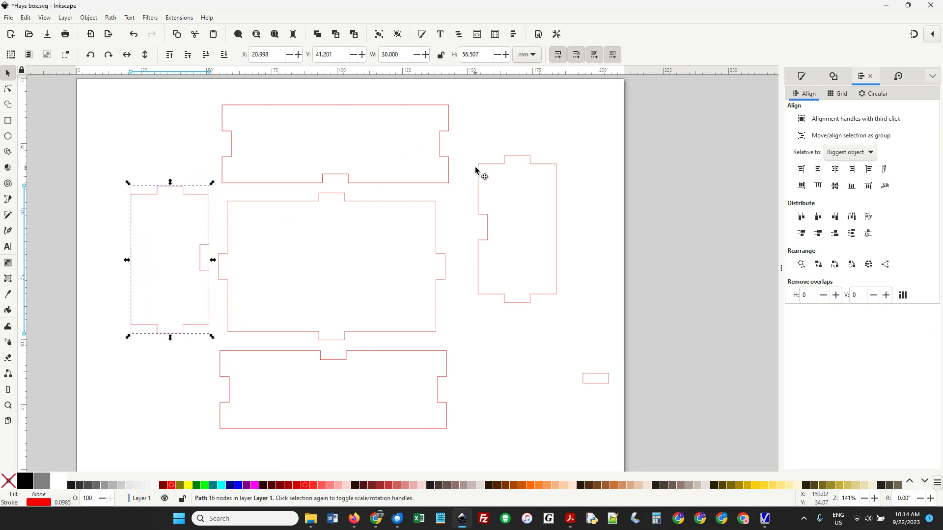
{"action": "left_click_drag", "start_coordinate": [483, 174], "coordinate": [465, 213]}
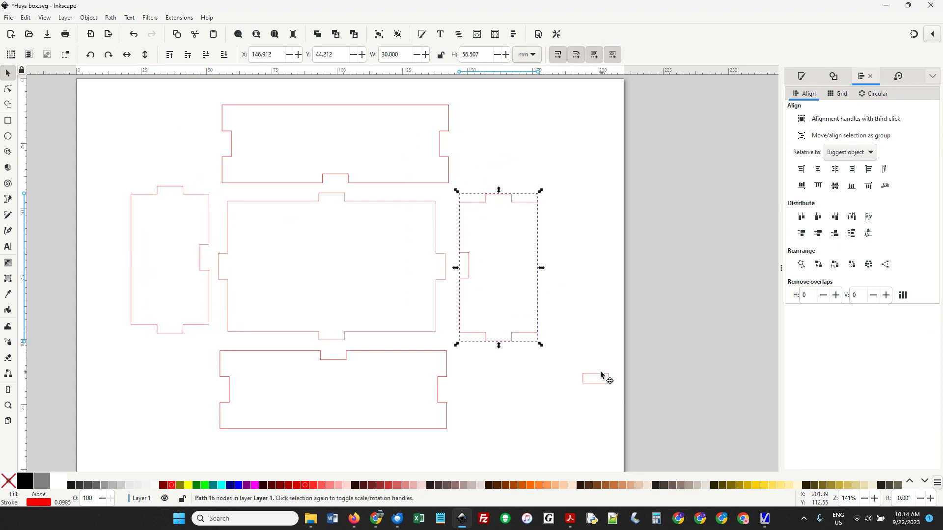
{"action": "scroll", "coordinate": [572, 344], "scroll_direction": "down", "scroll_amount": 2}
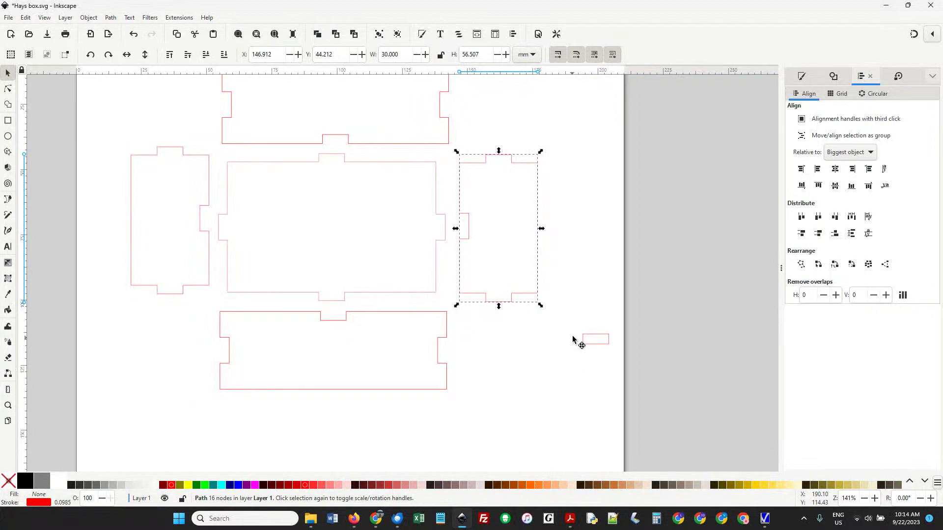
{"action": "scroll", "coordinate": [573, 336], "scroll_direction": "down", "scroll_amount": 4}
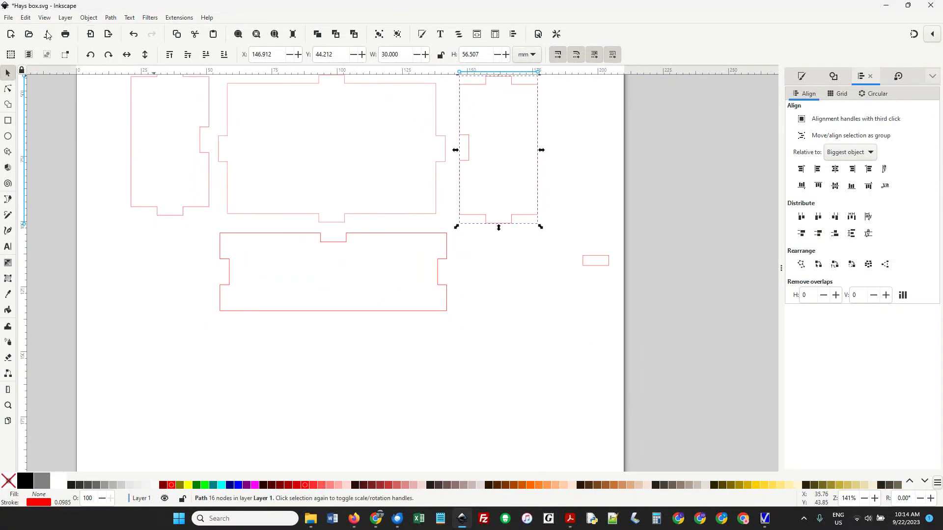
Step: Save the Inkscape drawing, then go back to the instructions
{"action": "left_click", "coordinate": [10, 18]}
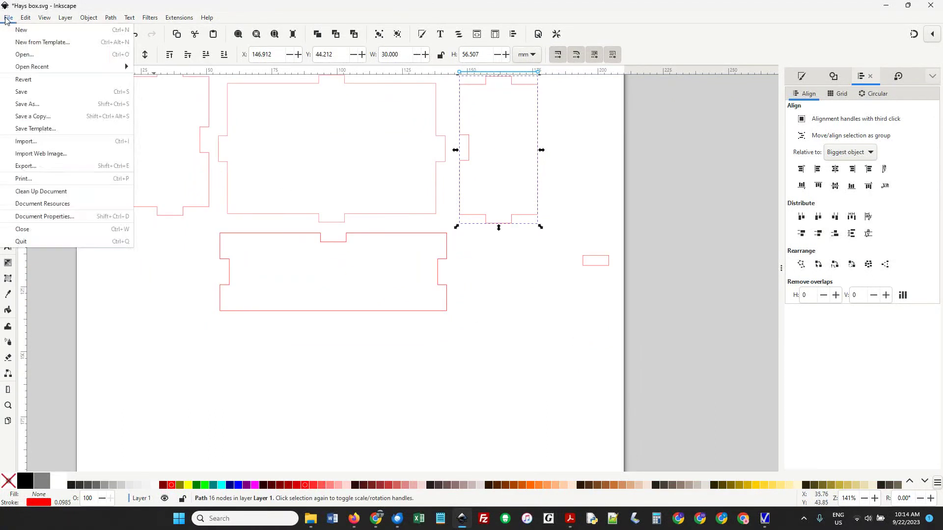
{"action": "left_click", "coordinate": [38, 94]}
{"action": "left_click", "coordinate": [526, 303]}
{"action": "scroll", "coordinate": [525, 299], "scroll_direction": "up", "scroll_amount": 6}
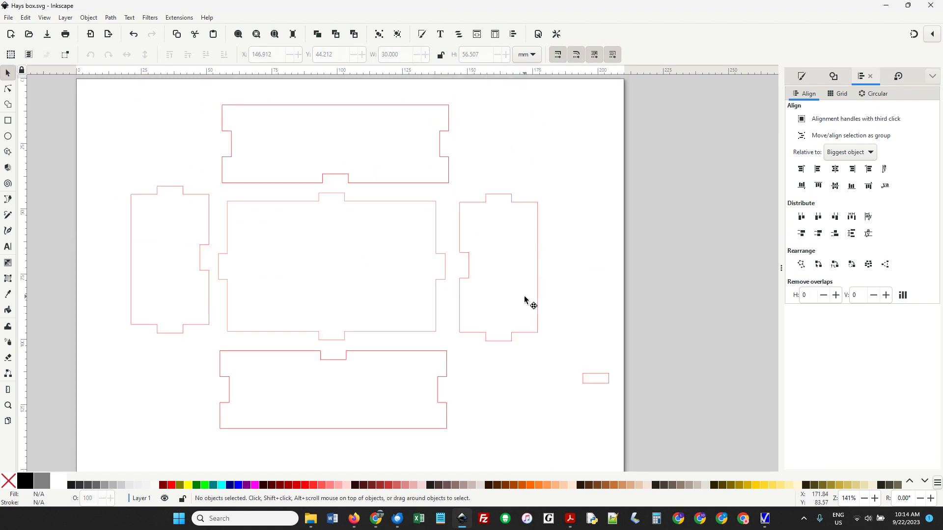
{"action": "key", "text": "alt+Tab"}
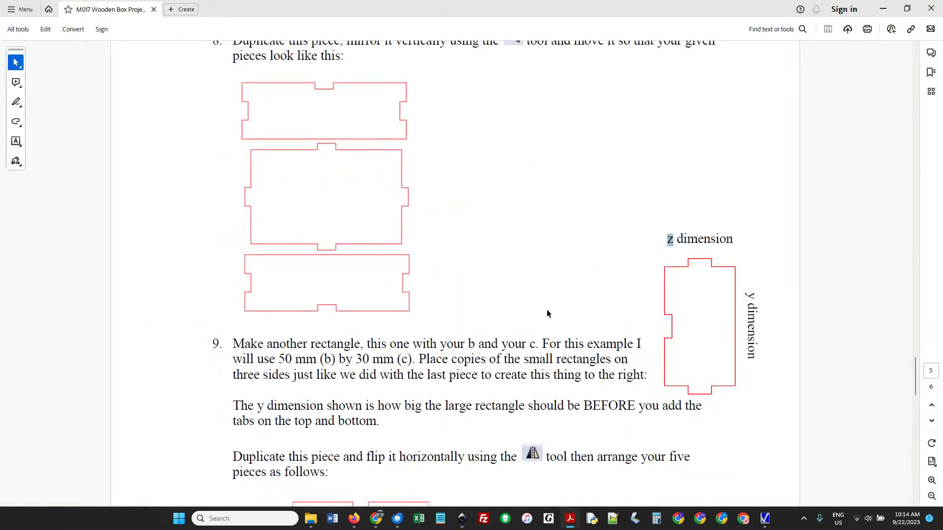
Step: Scroll the PDF past the five-piece layout to lid steps 10–12, then return to Inkscape
{"action": "scroll", "coordinate": [547, 307], "scroll_direction": "down", "scroll_amount": 3}
{"action": "scroll", "coordinate": [547, 307], "scroll_direction": "down", "scroll_amount": 5}
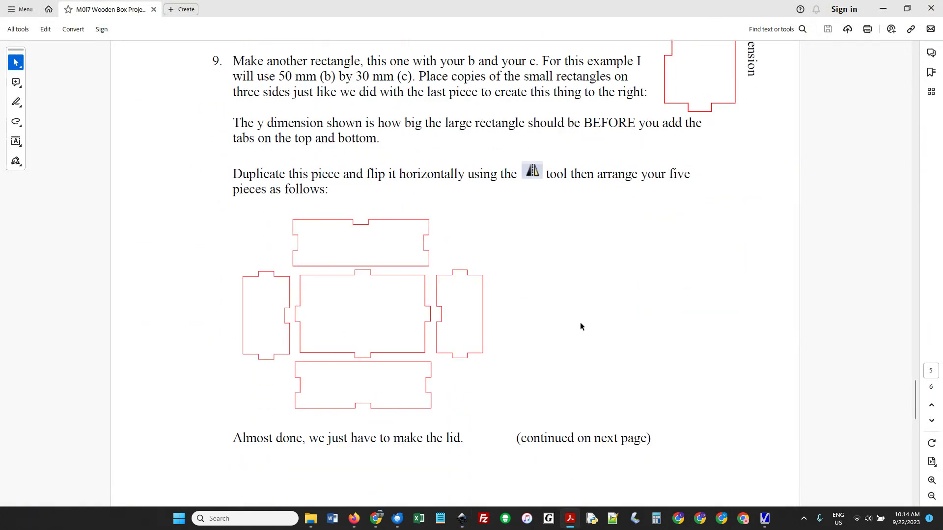
{"action": "scroll", "coordinate": [580, 326], "scroll_direction": "down", "scroll_amount": 10}
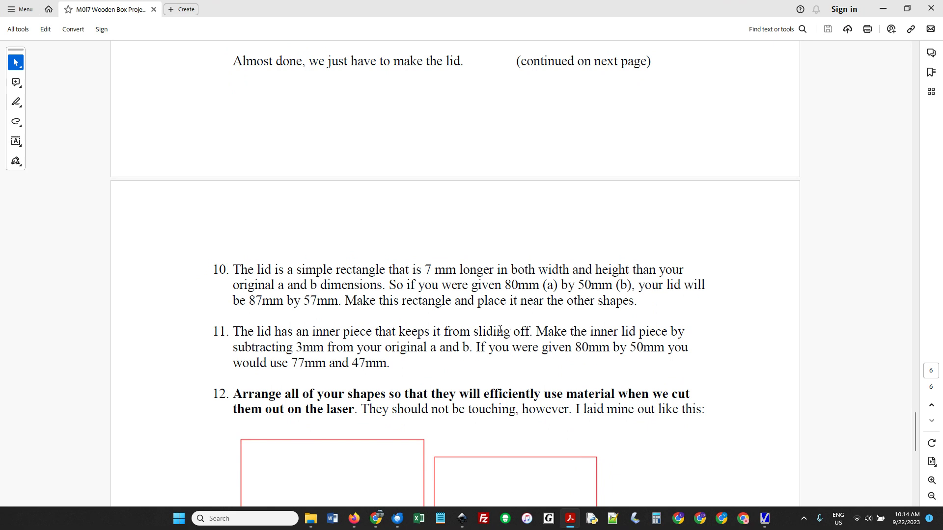
{"action": "scroll", "coordinate": [501, 330], "scroll_direction": "down", "scroll_amount": 1}
{"action": "scroll", "coordinate": [500, 332], "scroll_direction": "down", "scroll_amount": 1}
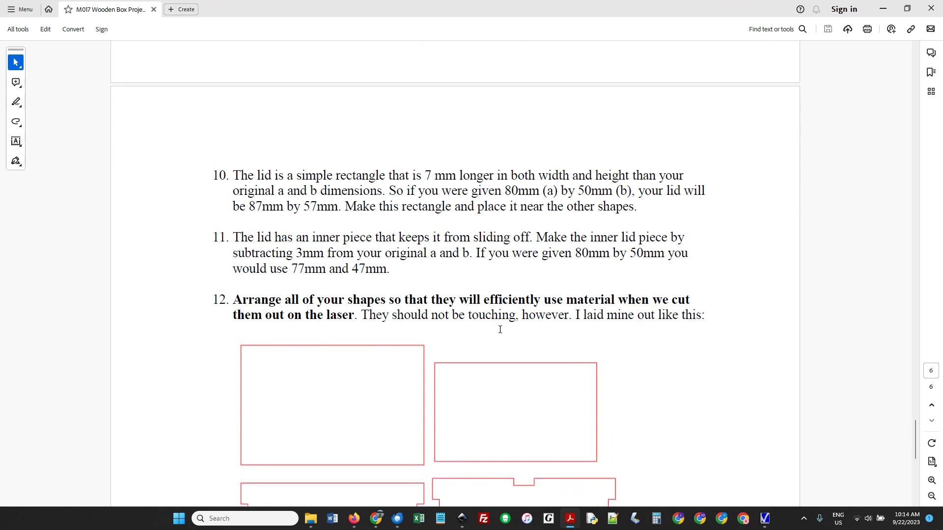
{"action": "key", "text": "alt+Tab"}
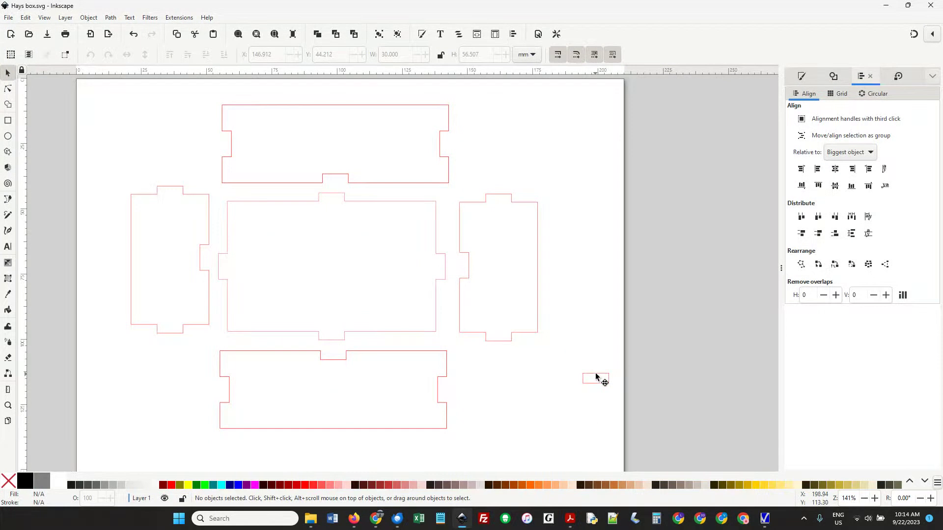
Step: Bring the small rectangle over and resize it to 87 mm wide by 50 mm high
{"action": "left_click_drag", "start_coordinate": [596, 375], "coordinate": [479, 379]}
{"action": "scroll", "coordinate": [581, 348], "scroll_direction": "down", "scroll_amount": 8}
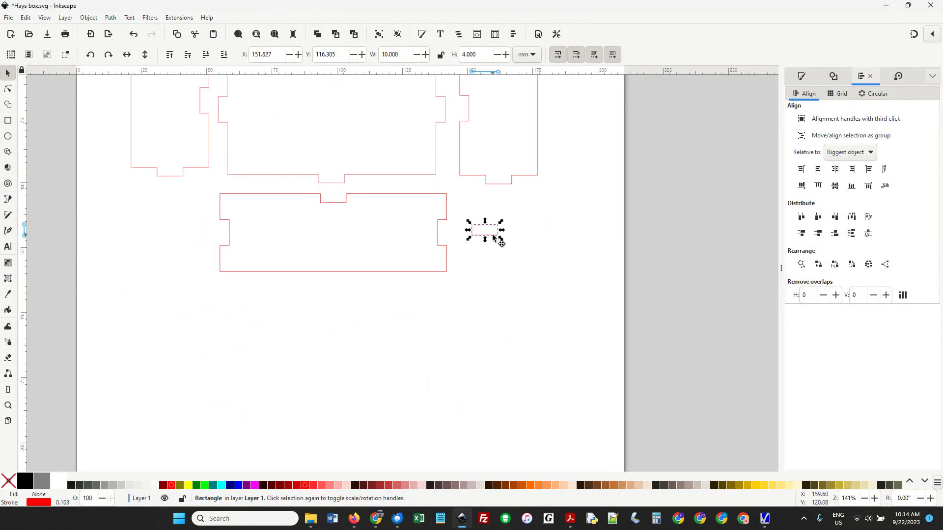
{"action": "left_click_drag", "start_coordinate": [492, 238], "coordinate": [143, 313]}
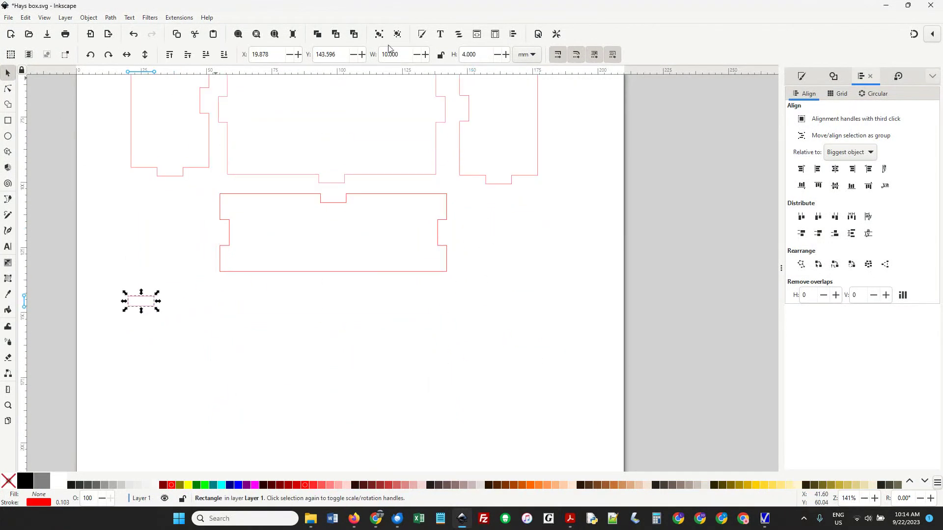
{"action": "left_click", "coordinate": [409, 55]}
{"action": "type", "text": "87"}
{"action": "key", "text": "Tab"}
{"action": "type", "text": "5"}
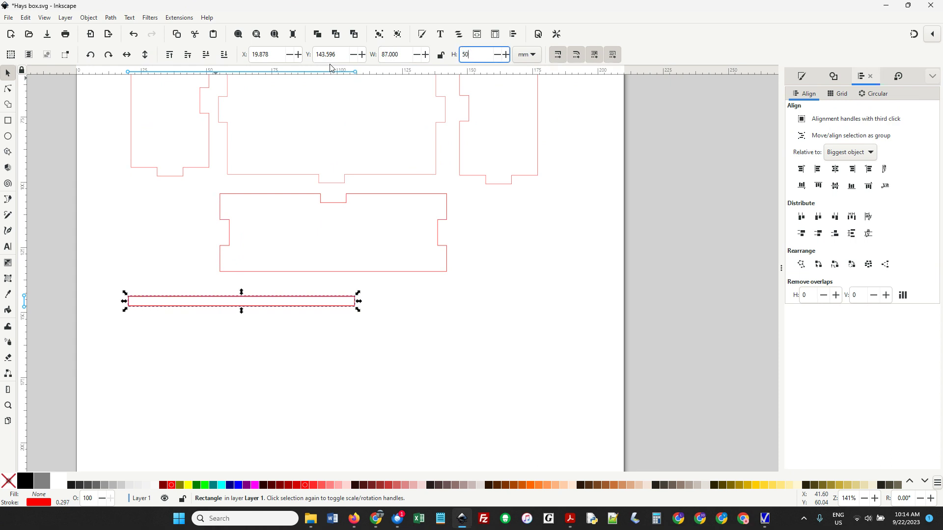
{"action": "type", "text": "0"}
{"action": "key", "text": "Return"}
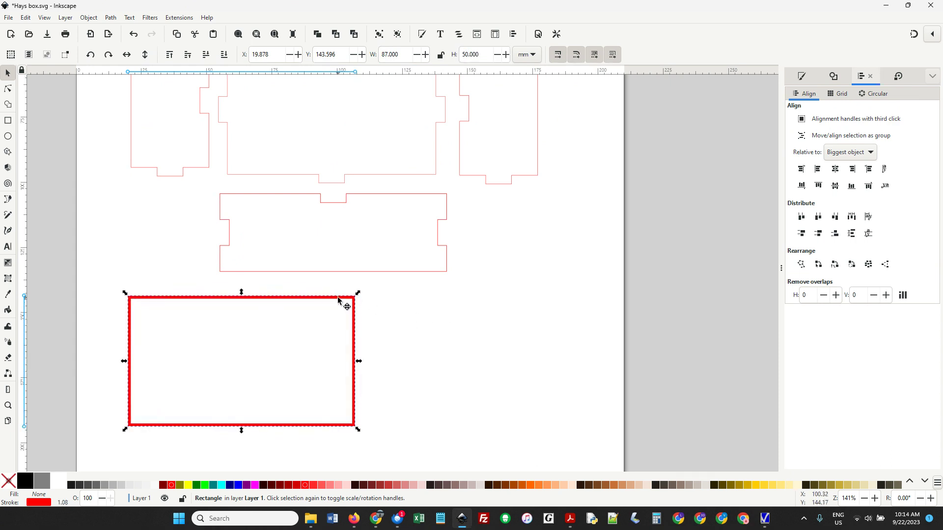
Step: Change the lid rectangle's height to 57 mm and place it below the bottom panel
{"action": "scroll", "coordinate": [393, 315], "scroll_direction": "up", "scroll_amount": 3}
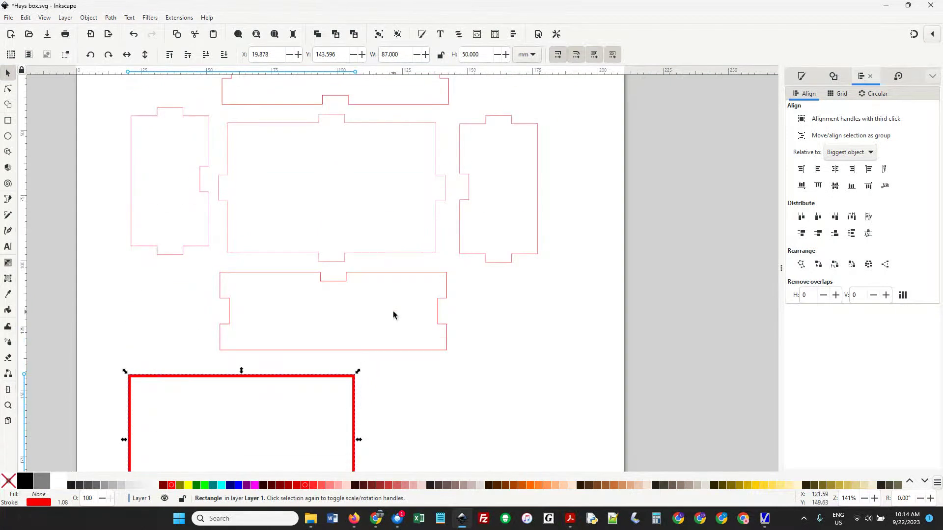
{"action": "left_click_drag", "start_coordinate": [329, 376], "coordinate": [420, 108]}
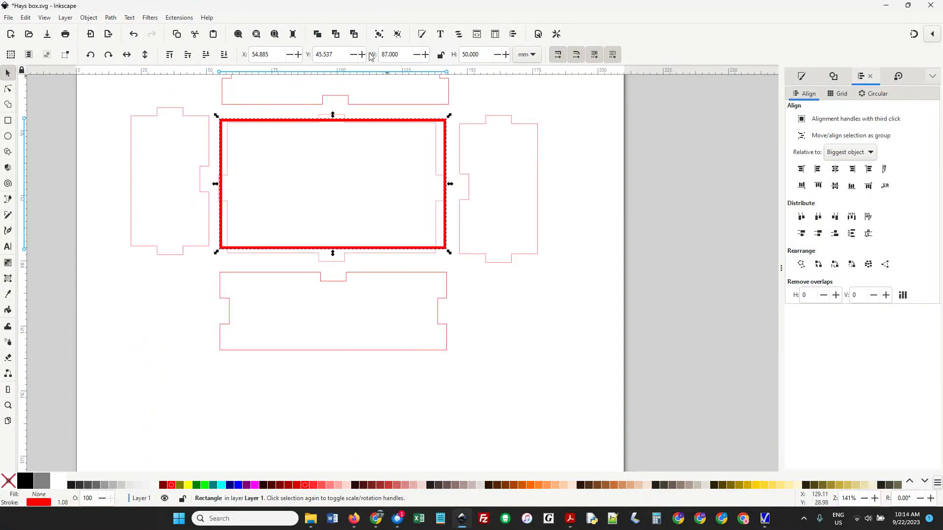
{"action": "left_click", "coordinate": [471, 55]}
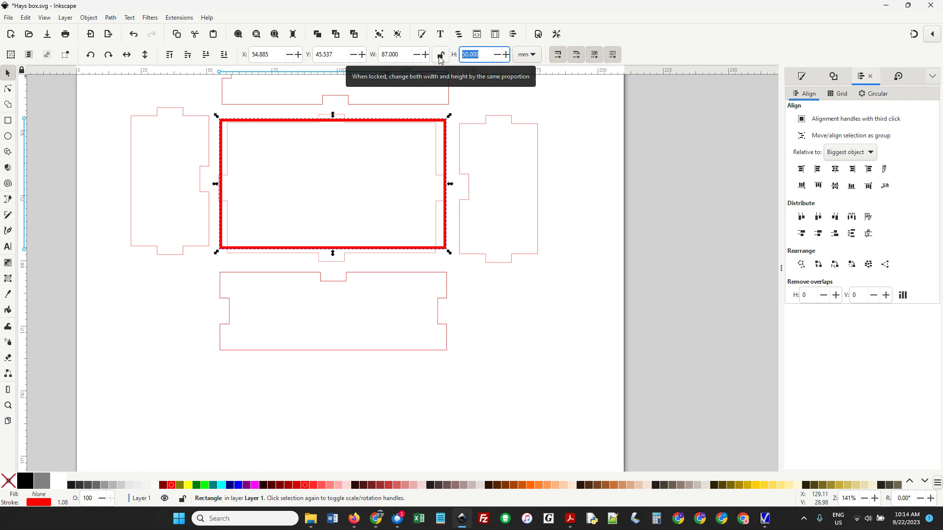
{"action": "type", "text": "57"}
{"action": "key", "text": "Return"}
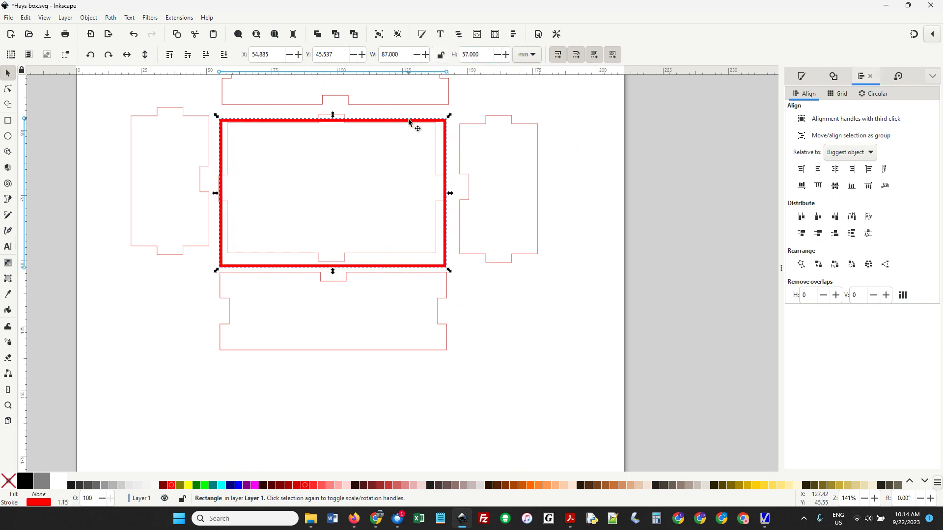
{"action": "left_click_drag", "start_coordinate": [407, 117], "coordinate": [406, 111]}
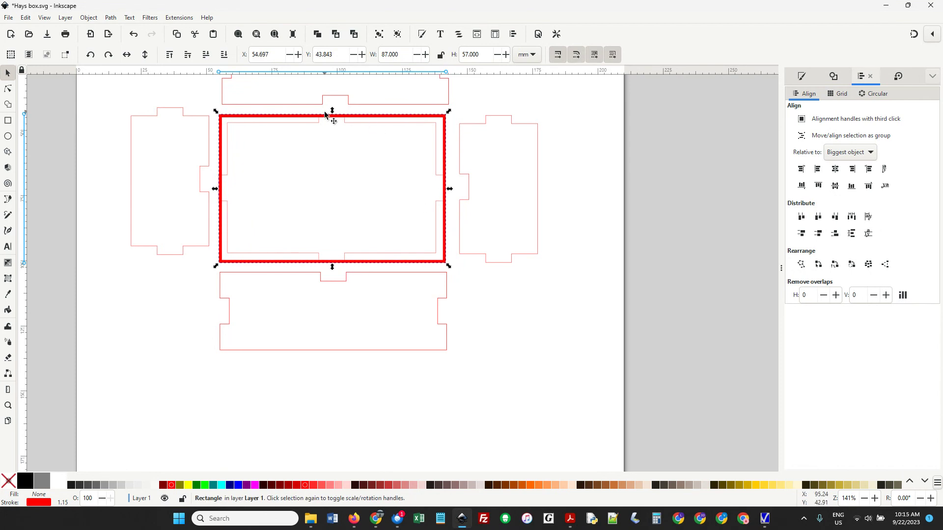
{"action": "left_click_drag", "start_coordinate": [372, 118], "coordinate": [293, 367]}
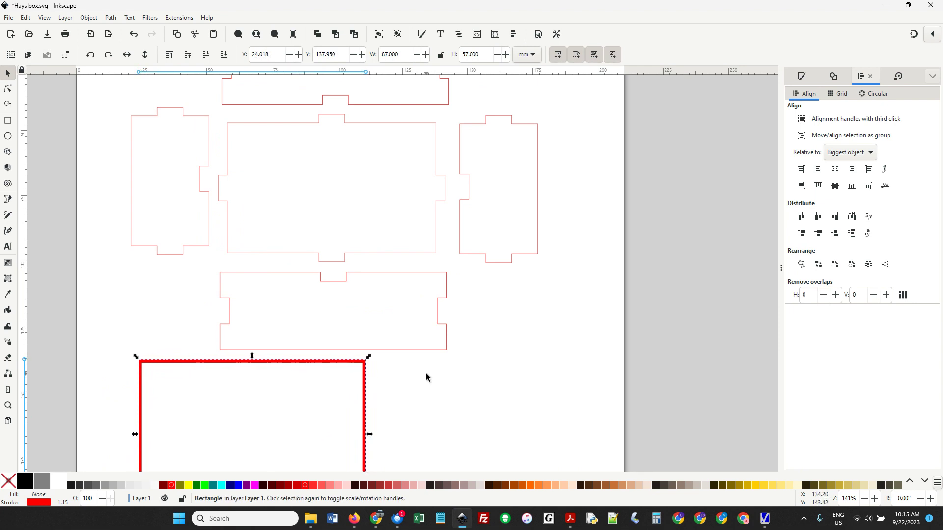
Step: Read steps 10–11 of the project PDF for the 77 × 47 mm inner-lid size, then return to Inkscape
{"action": "key", "text": "alt+Tab"}
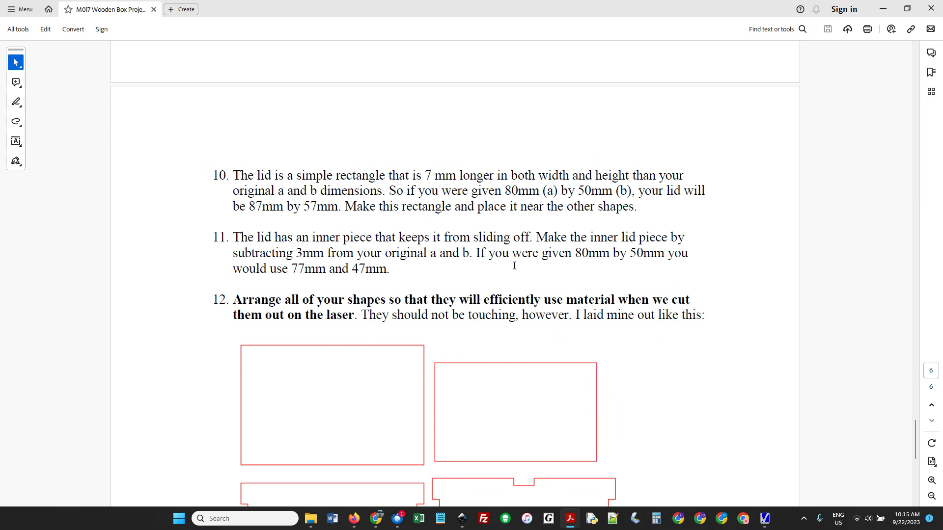
{"action": "key", "text": "alt+Tab"}
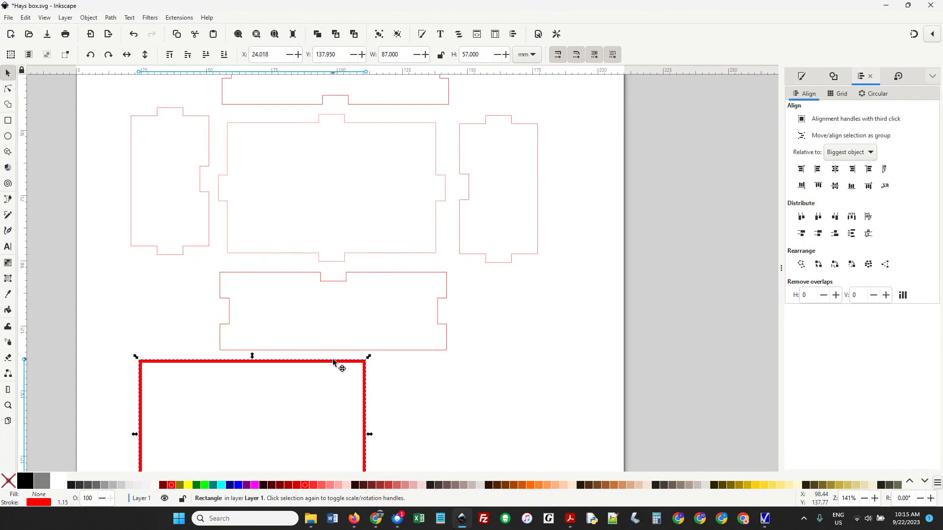
Step: Drag a copy of the lid to the right and resize it to 77 × 47 mm
{"action": "left_click_drag", "start_coordinate": [340, 361], "coordinate": [500, 363]}
{"action": "left_click", "coordinate": [371, 55]}
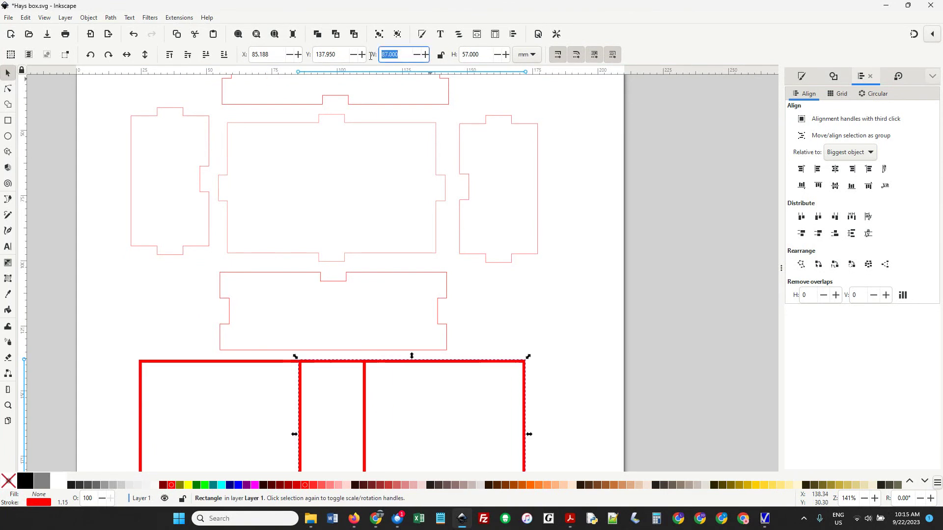
{"action": "type", "text": "77"}
{"action": "key", "text": "Tab"}
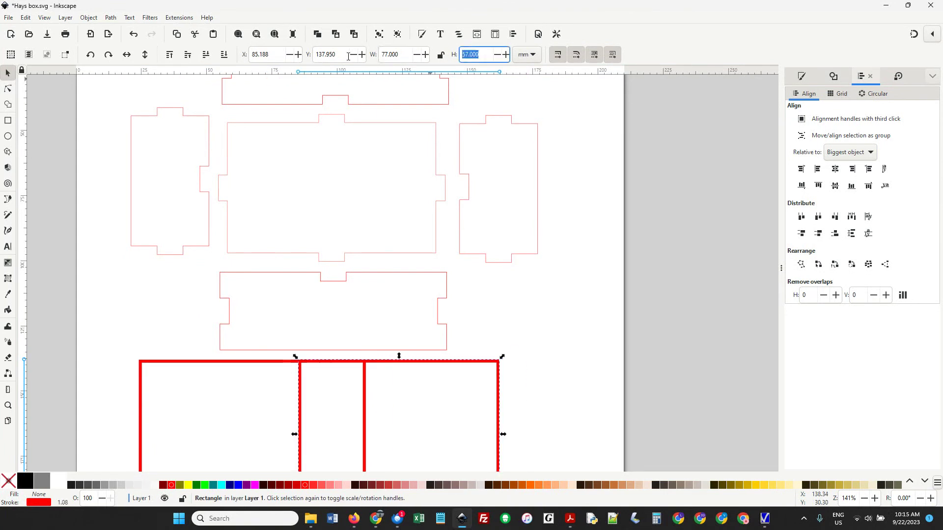
{"action": "type", "text": "47"}
{"action": "key", "text": "Return"}
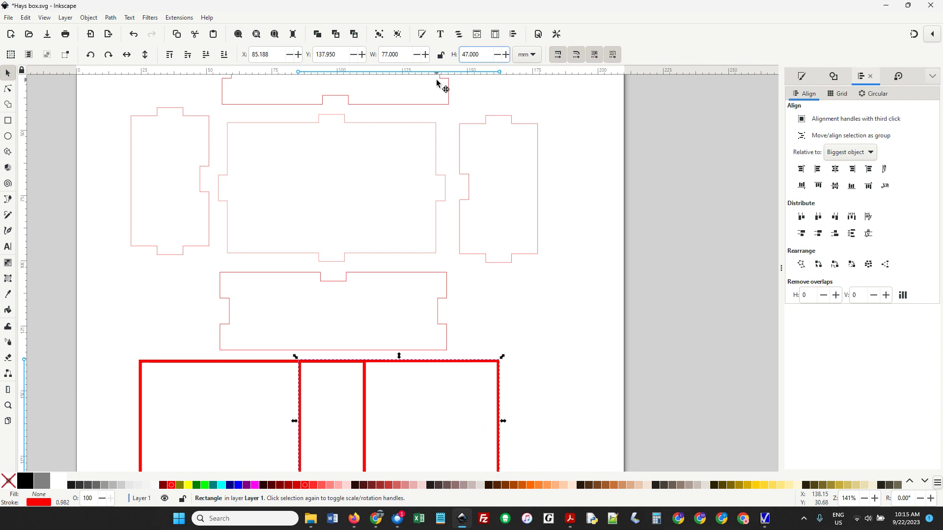
Step: Position the 77 × 47 mm inner lid beside the 87 × 57 mm lid and deselect it
{"action": "scroll", "coordinate": [465, 369], "scroll_direction": "down", "scroll_amount": 4}
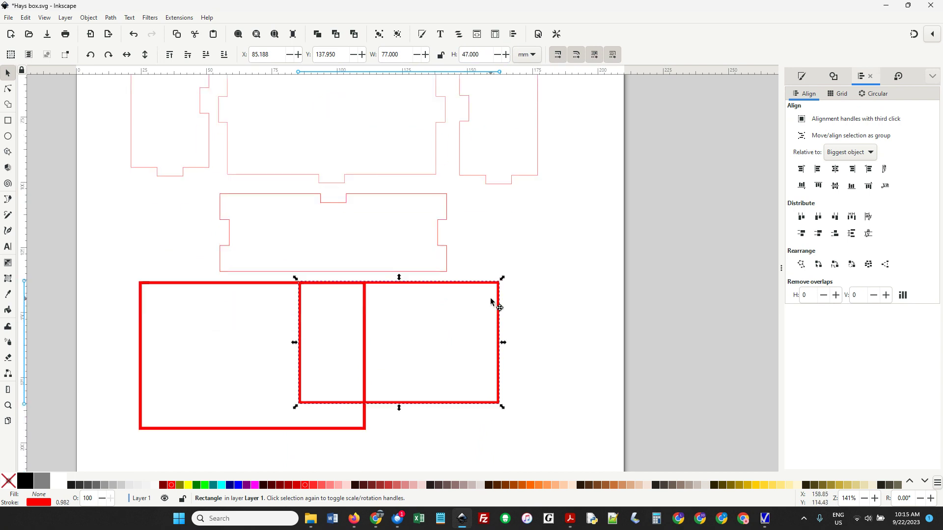
{"action": "left_click_drag", "start_coordinate": [470, 283], "coordinate": [412, 112]}
{"action": "scroll", "coordinate": [542, 243], "scroll_direction": "up", "scroll_amount": 2}
{"action": "scroll", "coordinate": [542, 243], "scroll_direction": "up", "scroll_amount": 4}
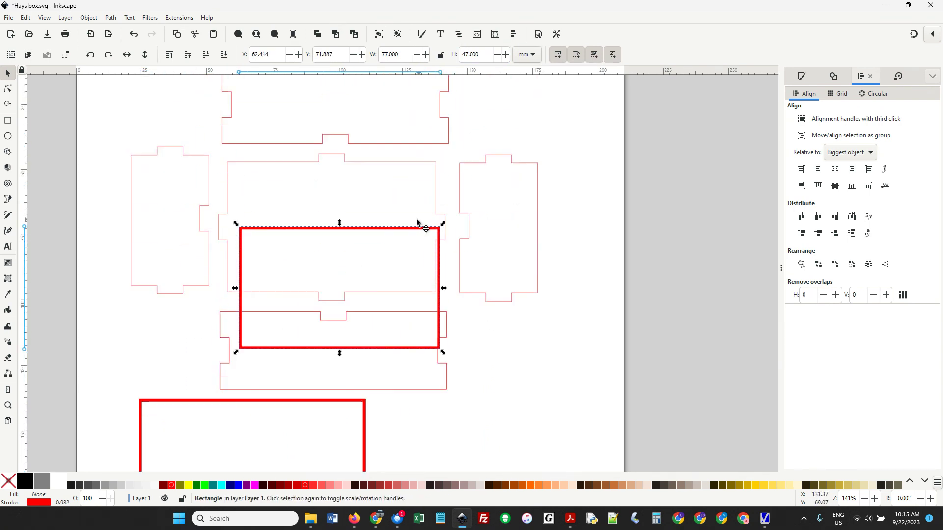
{"action": "left_click_drag", "start_coordinate": [414, 225], "coordinate": [547, 394]}
{"action": "left_click", "coordinate": [542, 363]}
Step: Select all seven box pieces and bring up their Fill and Stroke outline colour settings
{"action": "key", "text": "ctrl+a"}
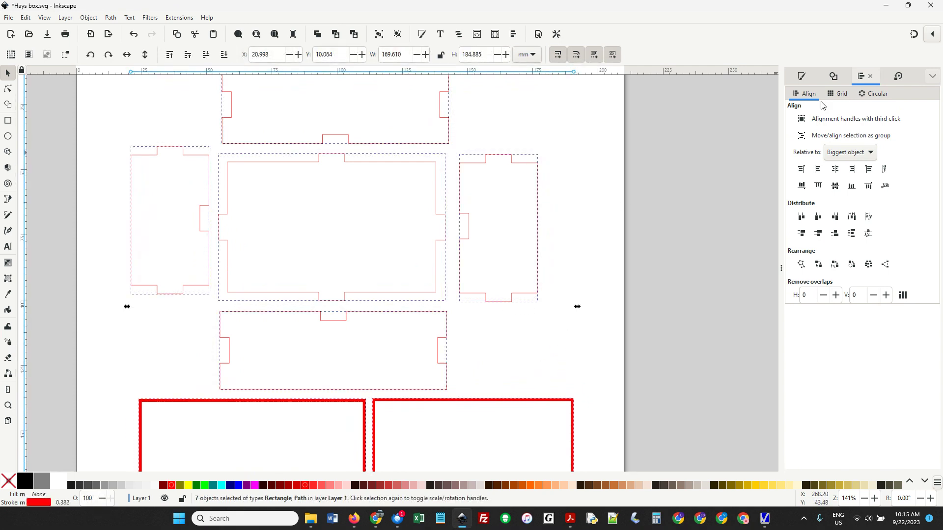
{"action": "left_click", "coordinate": [803, 78]}
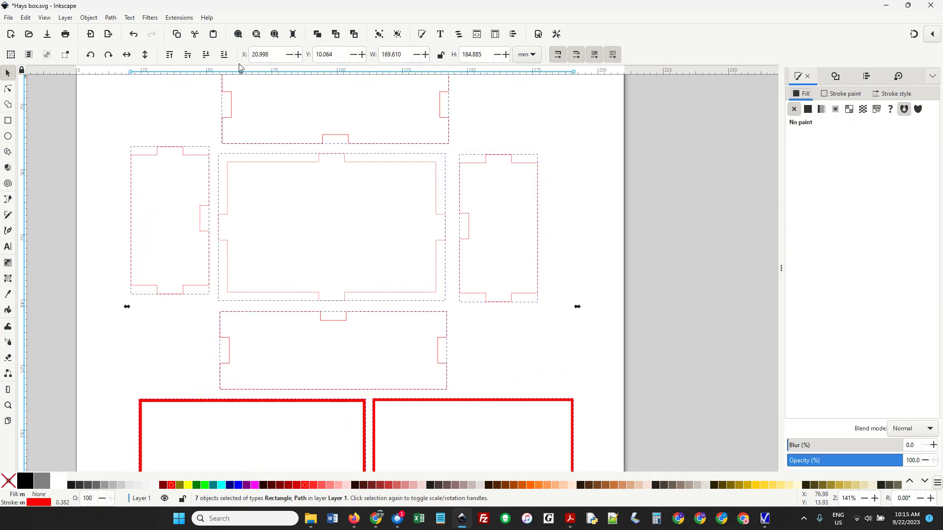
{"action": "left_click", "coordinate": [90, 18]}
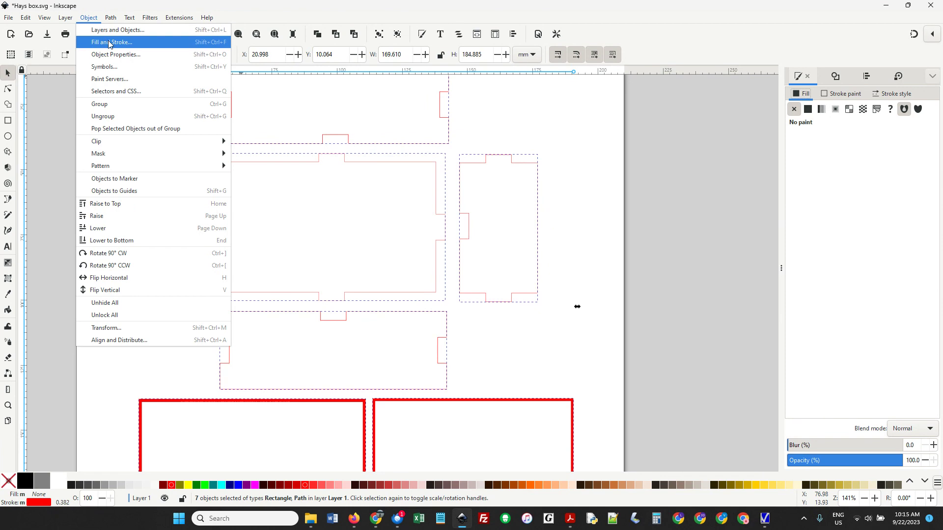
{"action": "left_click", "coordinate": [111, 42]}
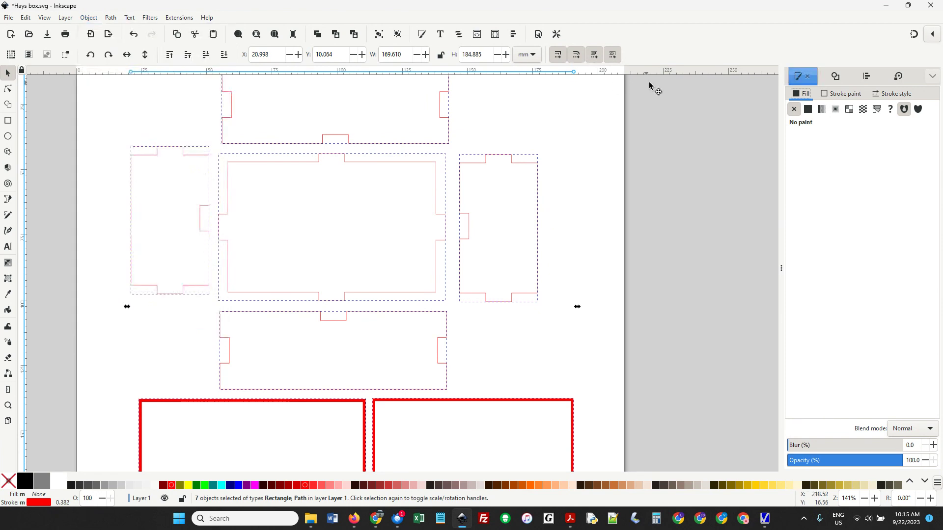
{"action": "left_click", "coordinate": [841, 93]}
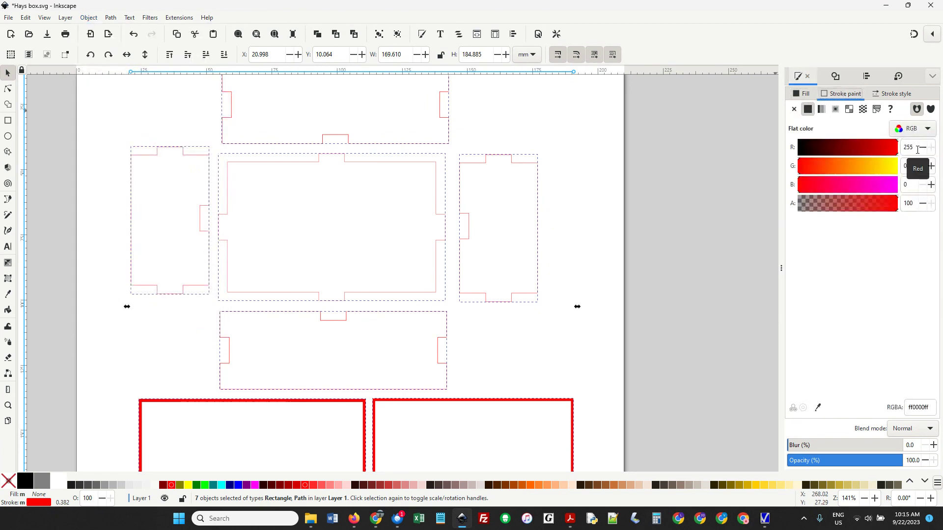
Step: Set the stroke width of all pieces to 0.1 mm, then deselect them
{"action": "left_click", "coordinate": [897, 93]}
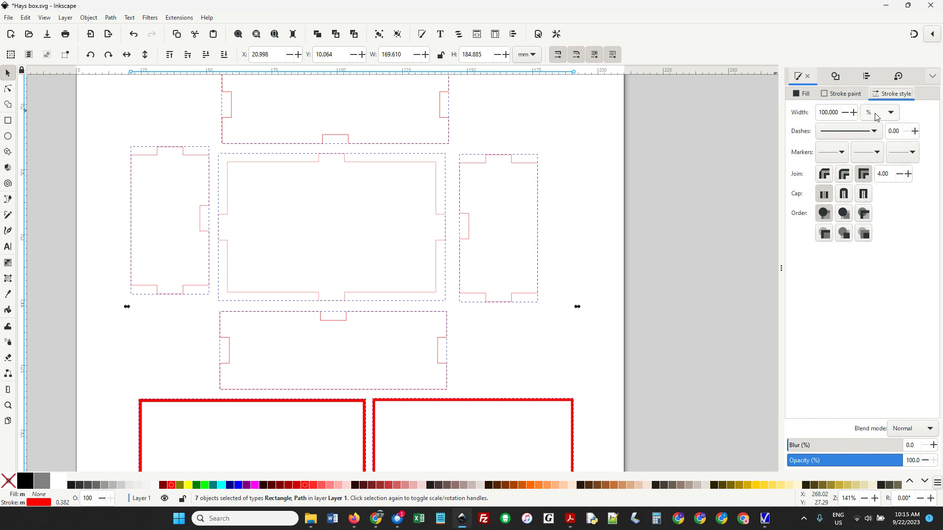
{"action": "left_click", "coordinate": [879, 112]}
{"action": "left_click", "coordinate": [877, 92]}
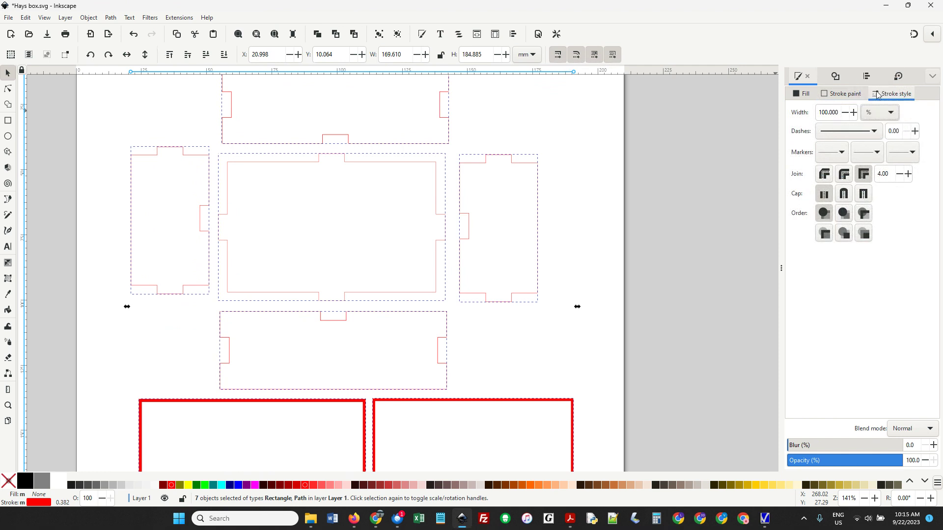
{"action": "left_click", "coordinate": [880, 113]}
{"action": "left_click", "coordinate": [869, 86]}
{"action": "left_click_drag", "start_coordinate": [838, 112], "coordinate": [802, 112]}
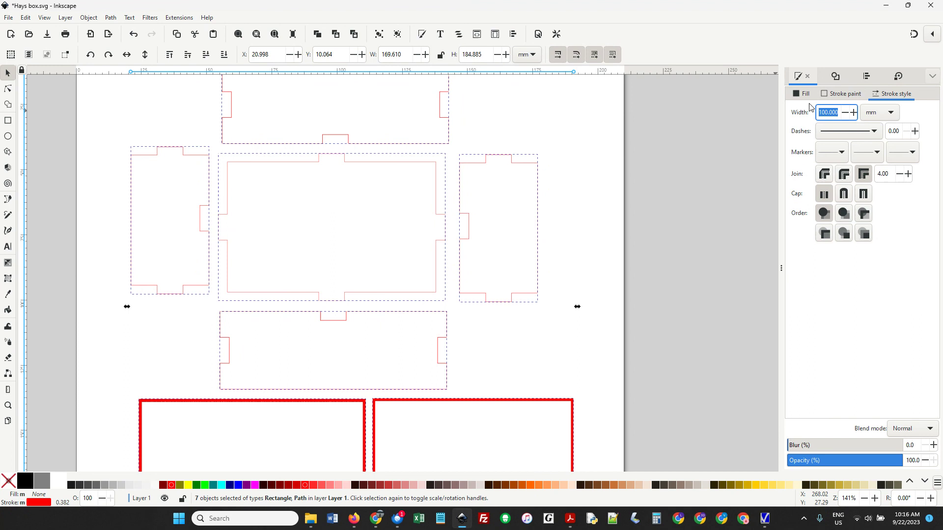
{"action": "type", "text": "0.1"}
{"action": "key", "text": "Return"}
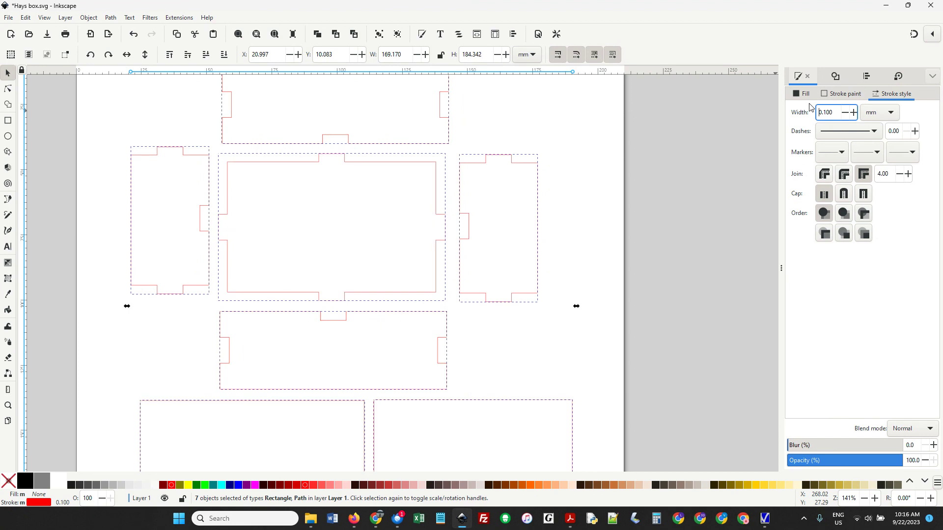
{"action": "left_click", "coordinate": [530, 363]}
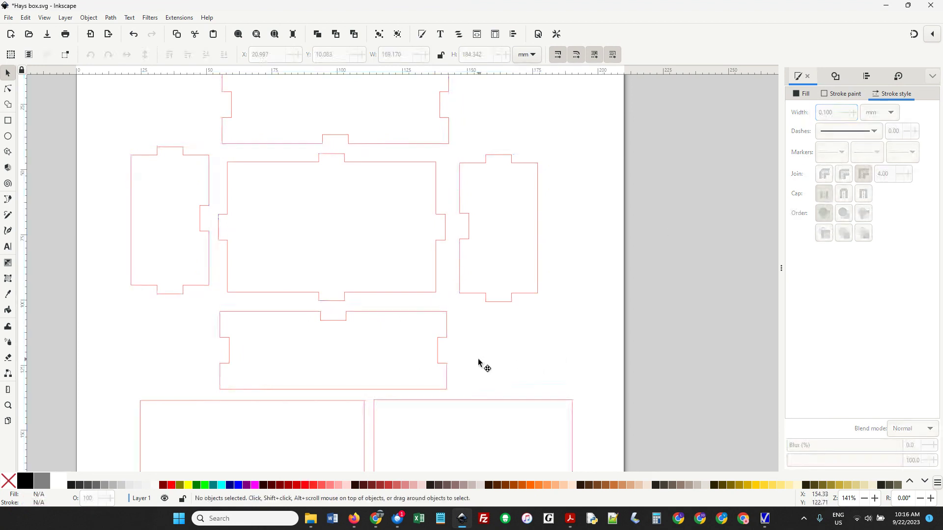
Step: Save the finished box layout to Hays box.svg with File > Save
{"action": "left_click", "coordinate": [8, 18]}
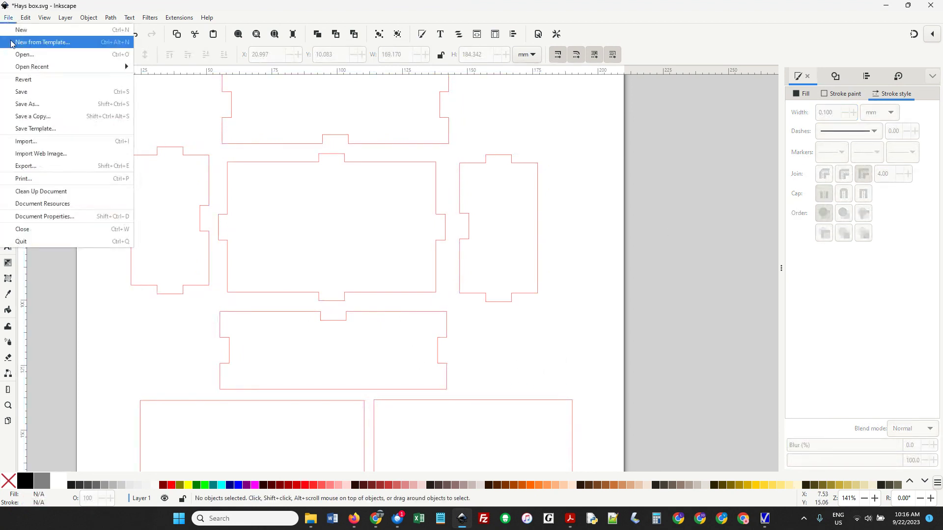
{"action": "left_click", "coordinate": [24, 92]}
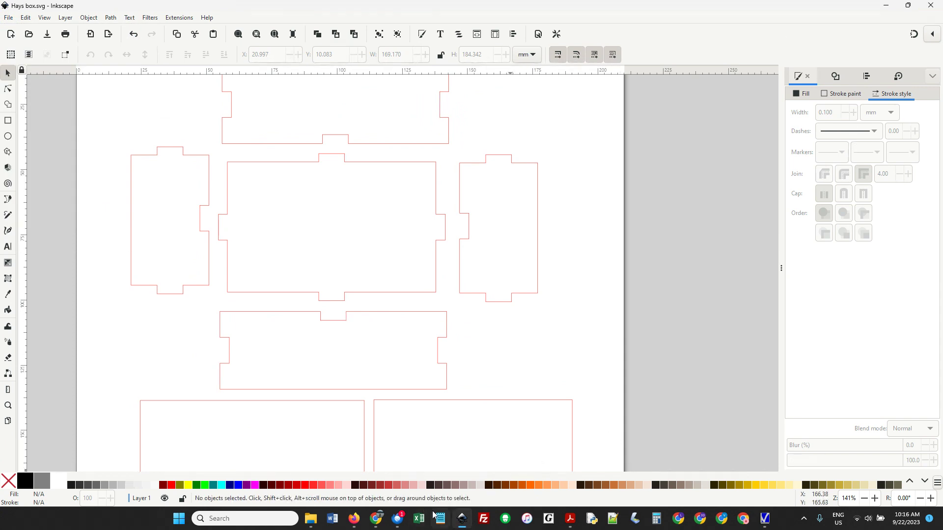
{"action": "left_click", "coordinate": [436, 469]}
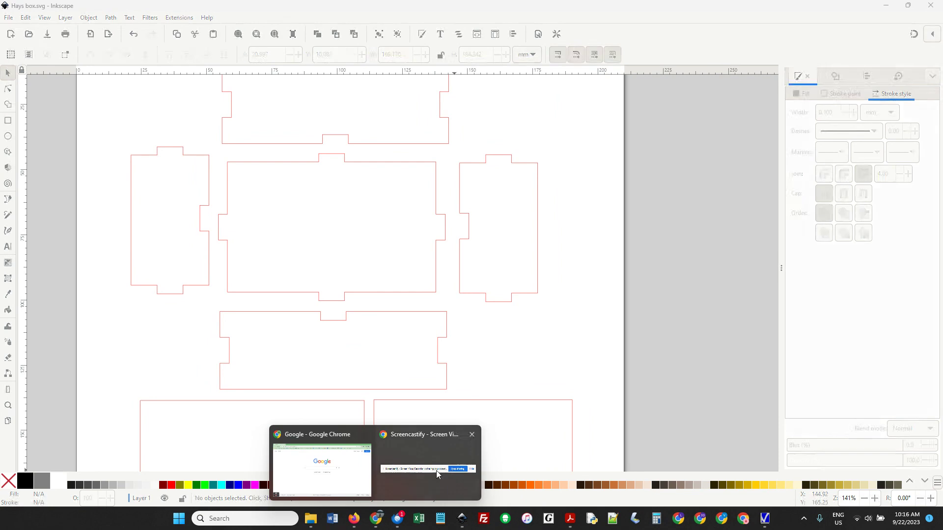